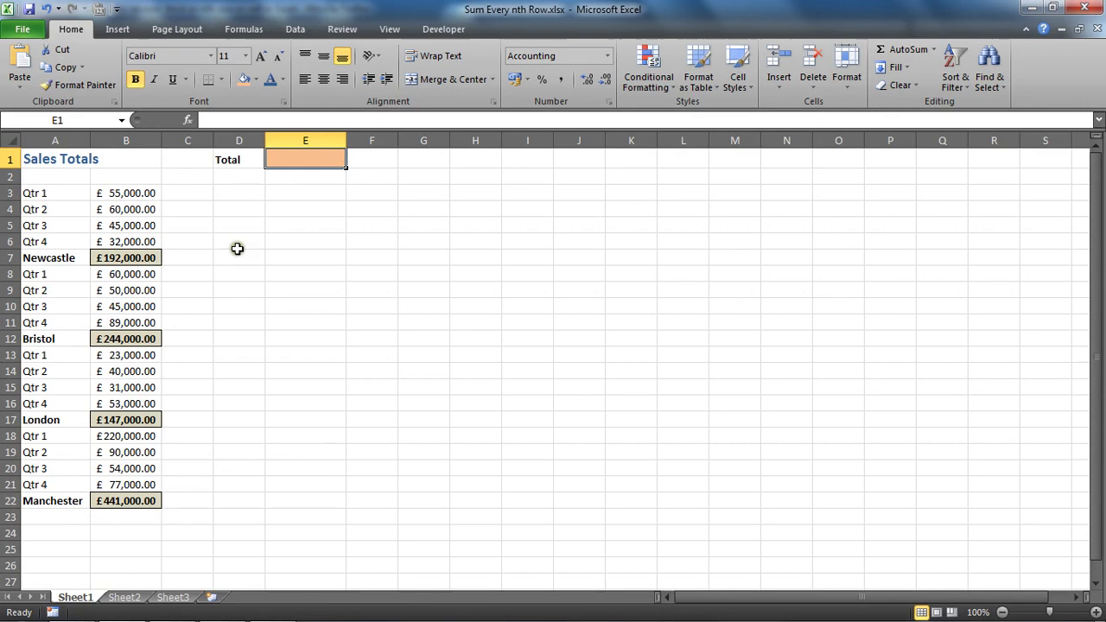
Examine the subtotal formulas in B7, B12, B17 and B22, the quarterly figures above them, and the total cell E1.
click(123, 257)
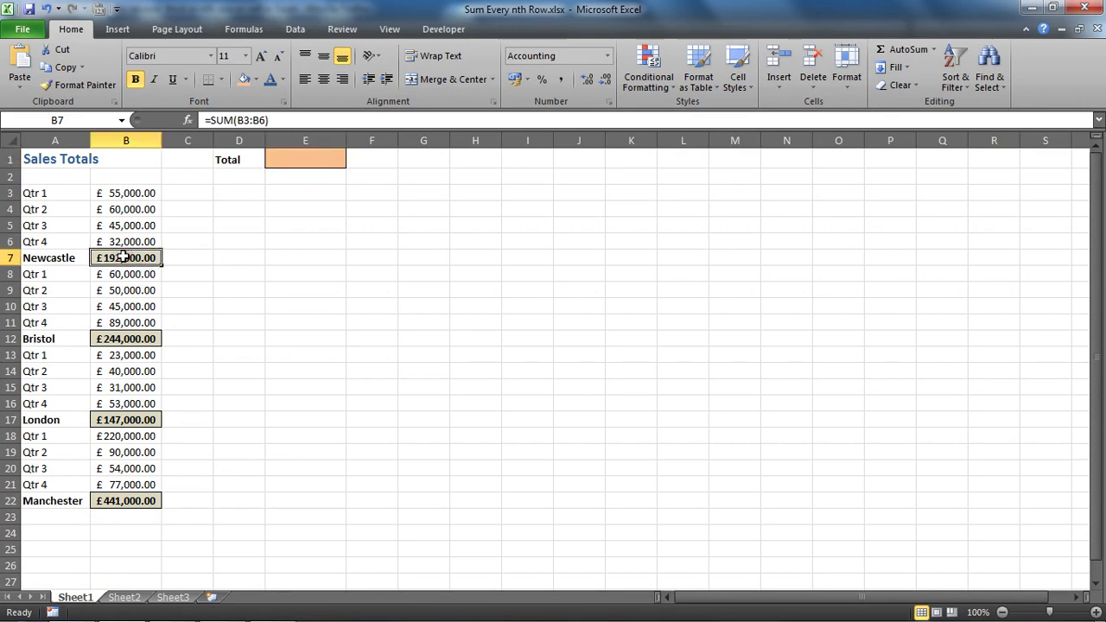
click(126, 338)
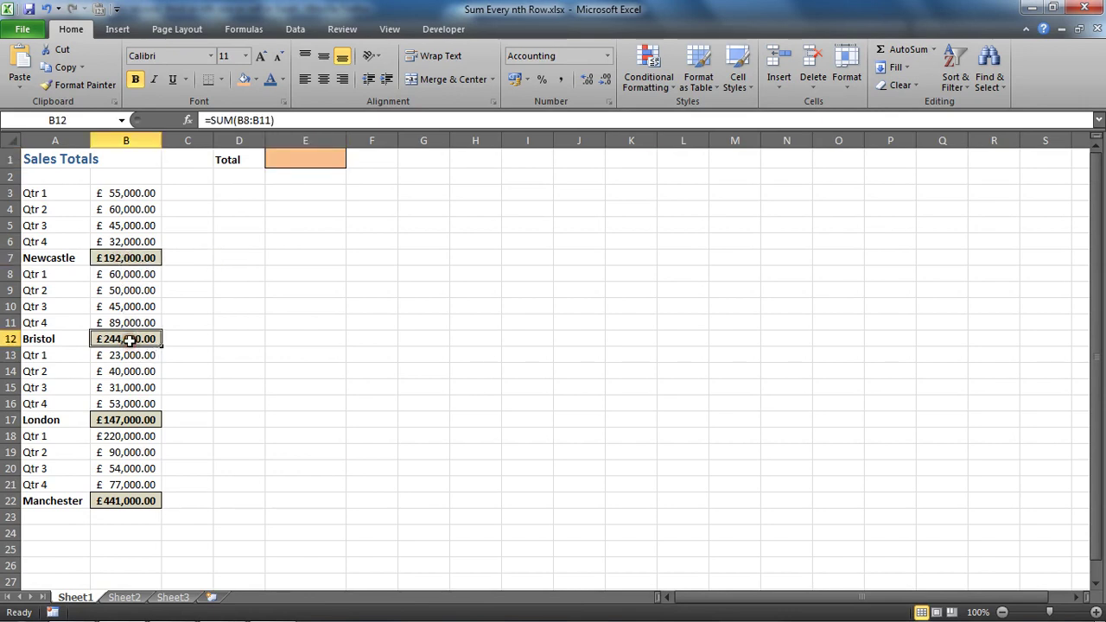
click(126, 420)
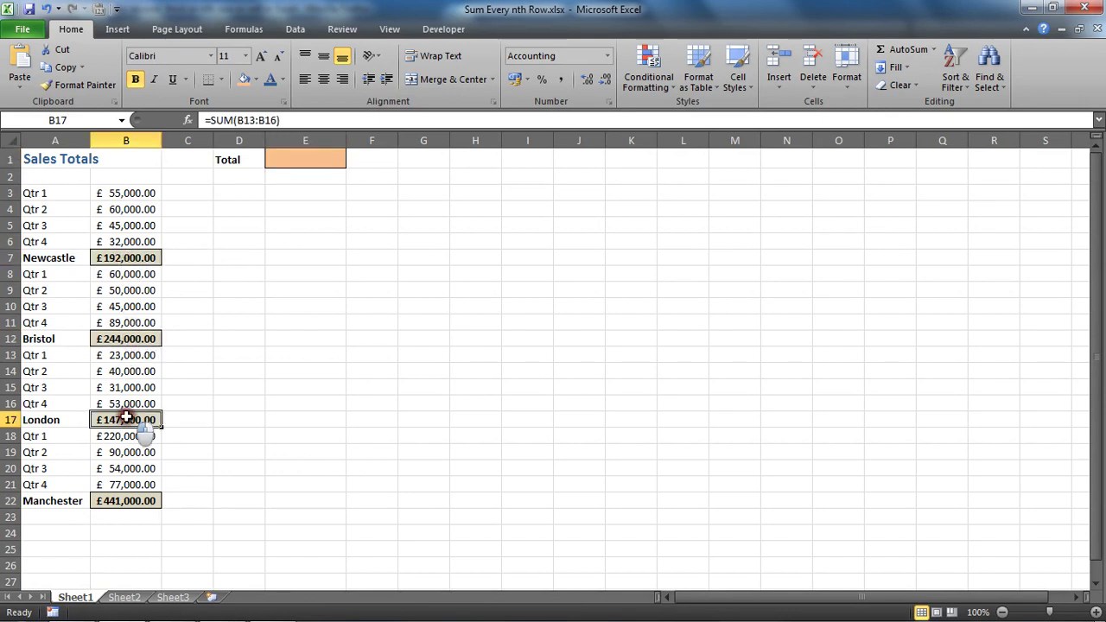
click(128, 501)
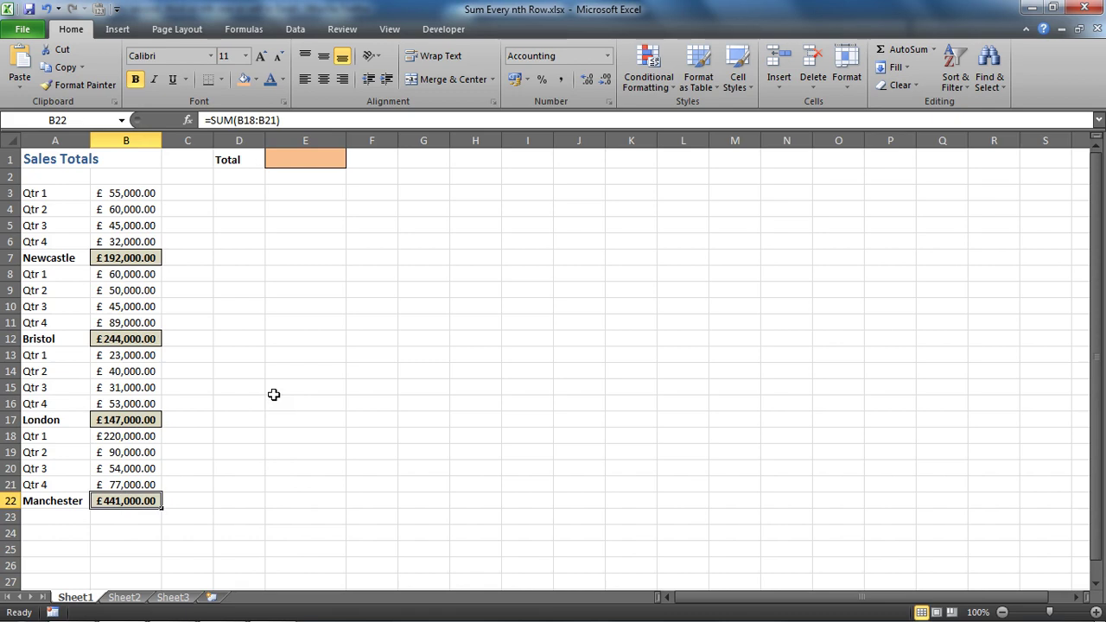
drag(147, 194, 143, 321)
click(215, 294)
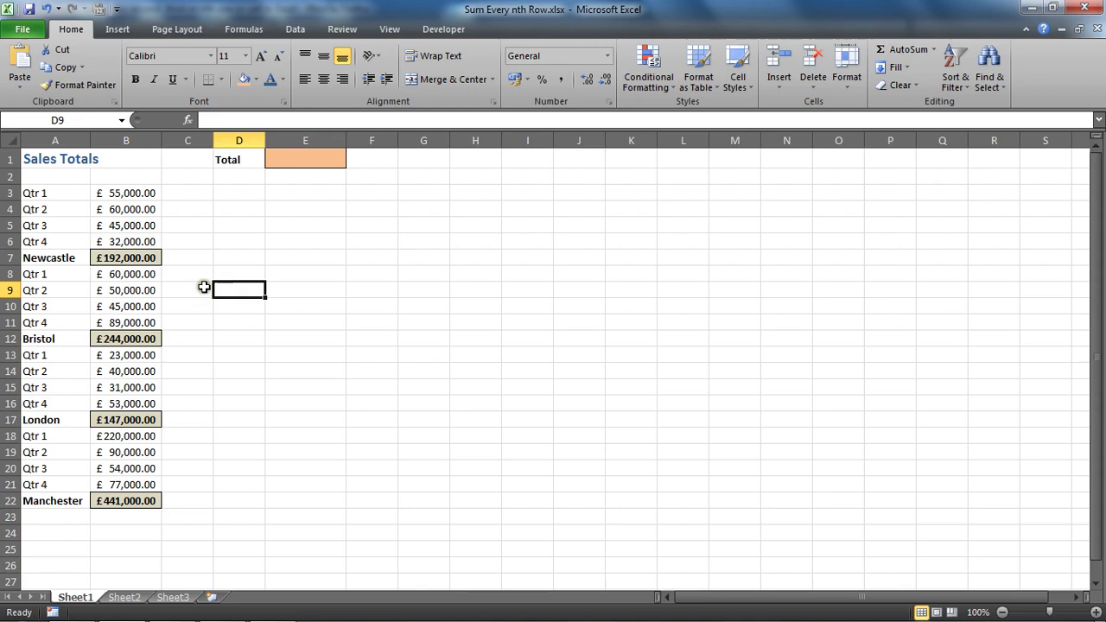
click(317, 158)
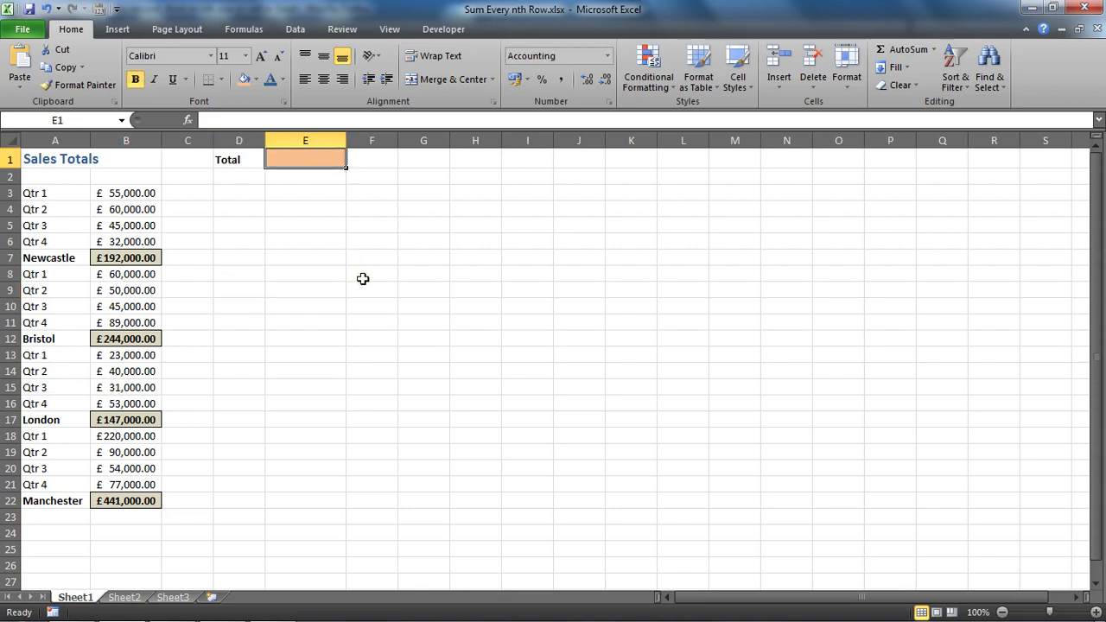
click(363, 229)
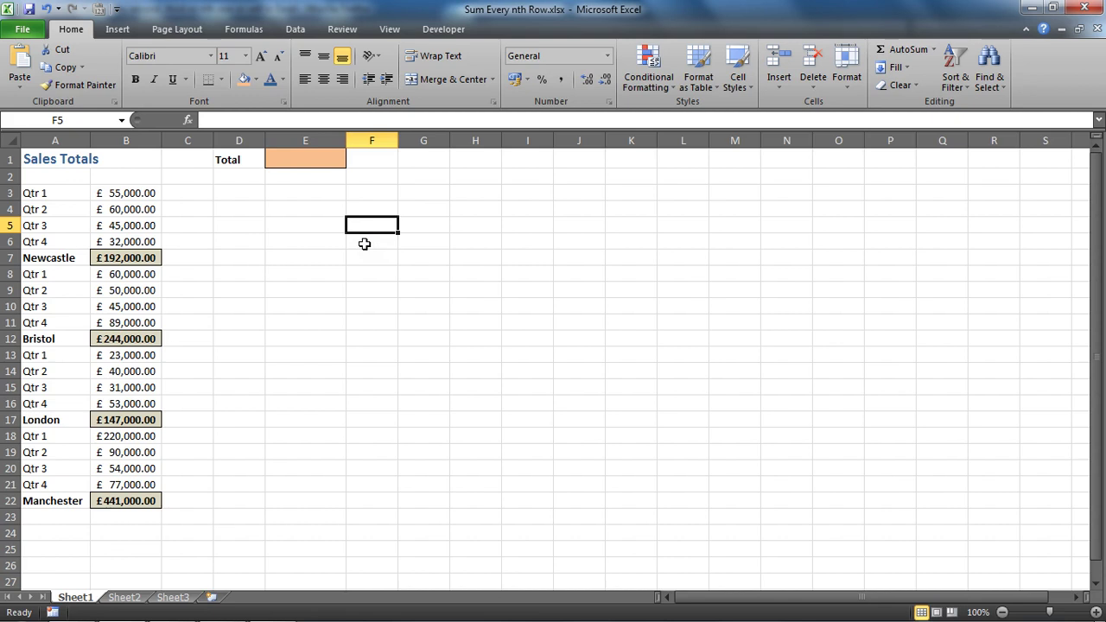
Enter the function name SUMPRODUCT as plain text in cell G5.
click(413, 226)
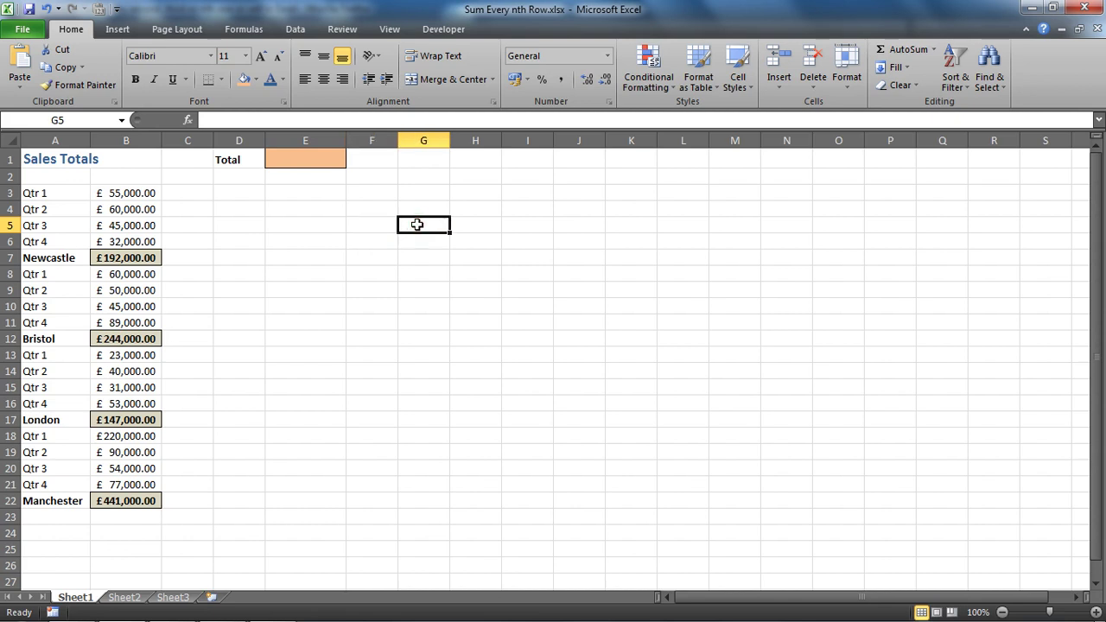
text(SUMPROD)
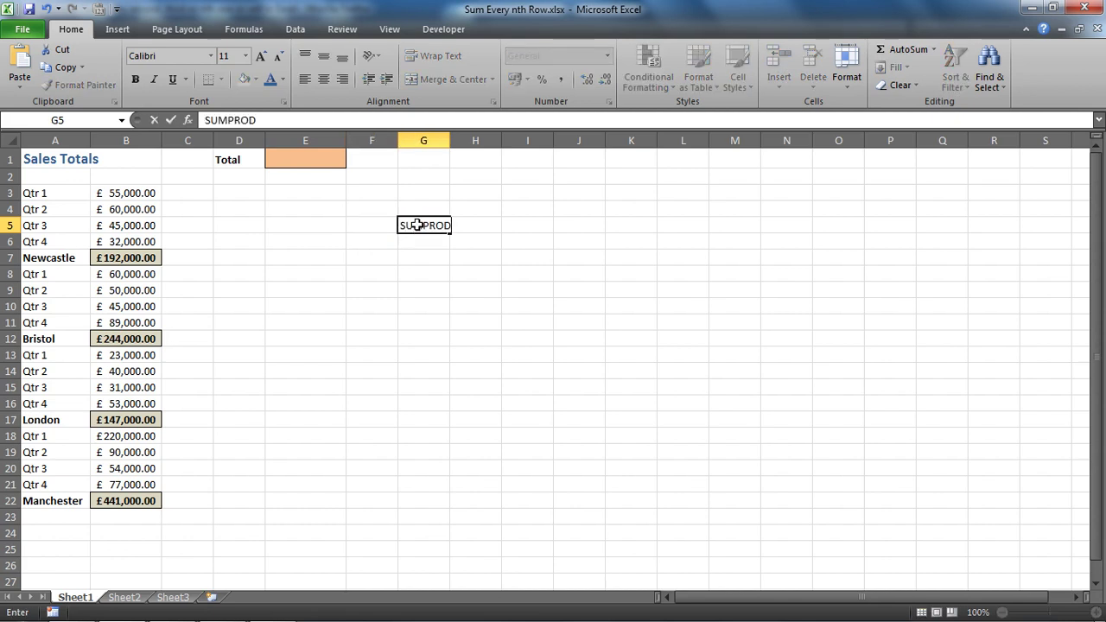
text(UCT)
key(Return)
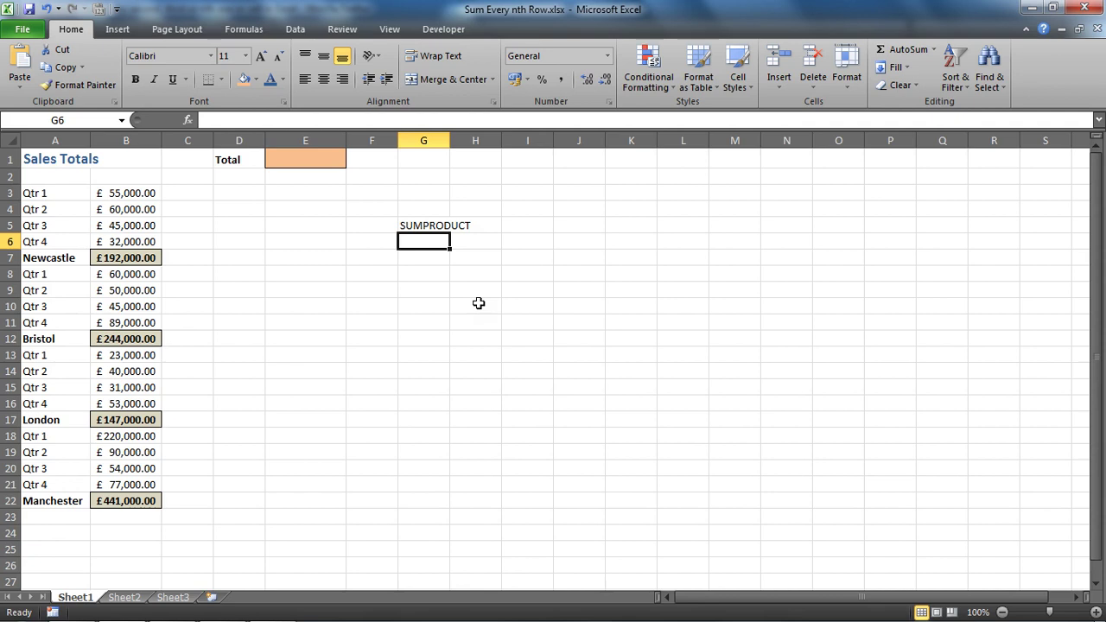
text(MOD)
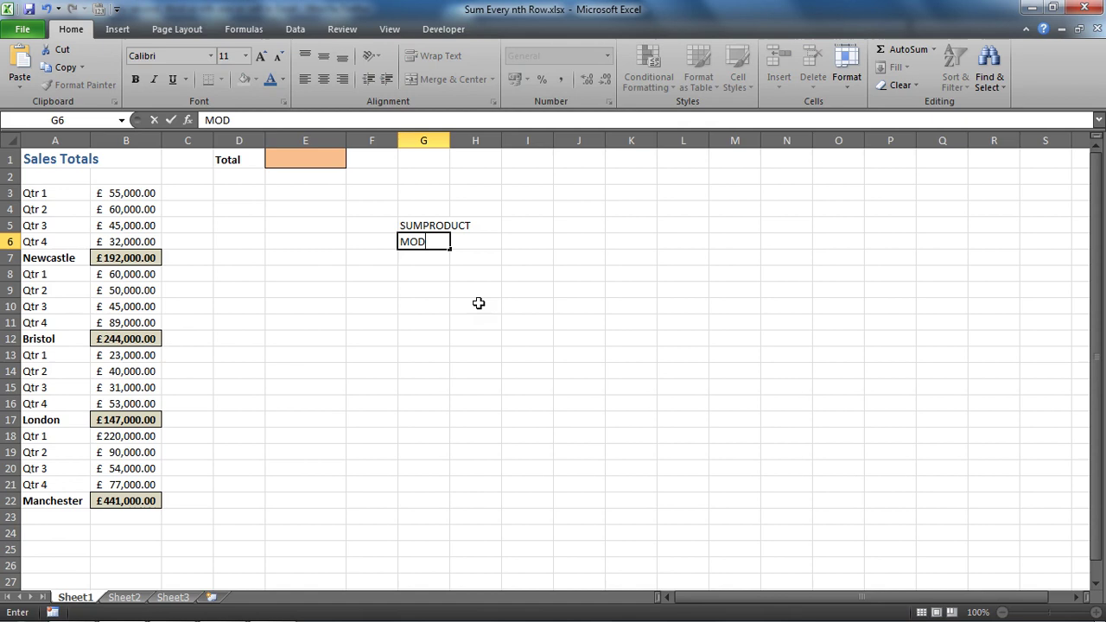
key(BackSpace)
key(BackSpace)
key(BackSpace)
text(=MOD)
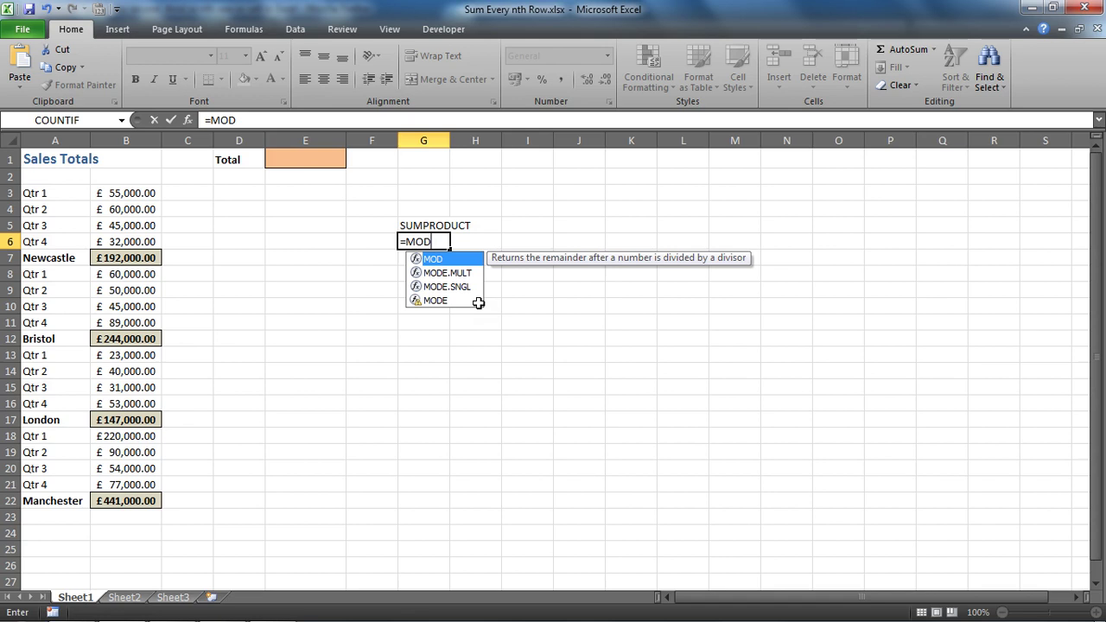
key(BackSpace)
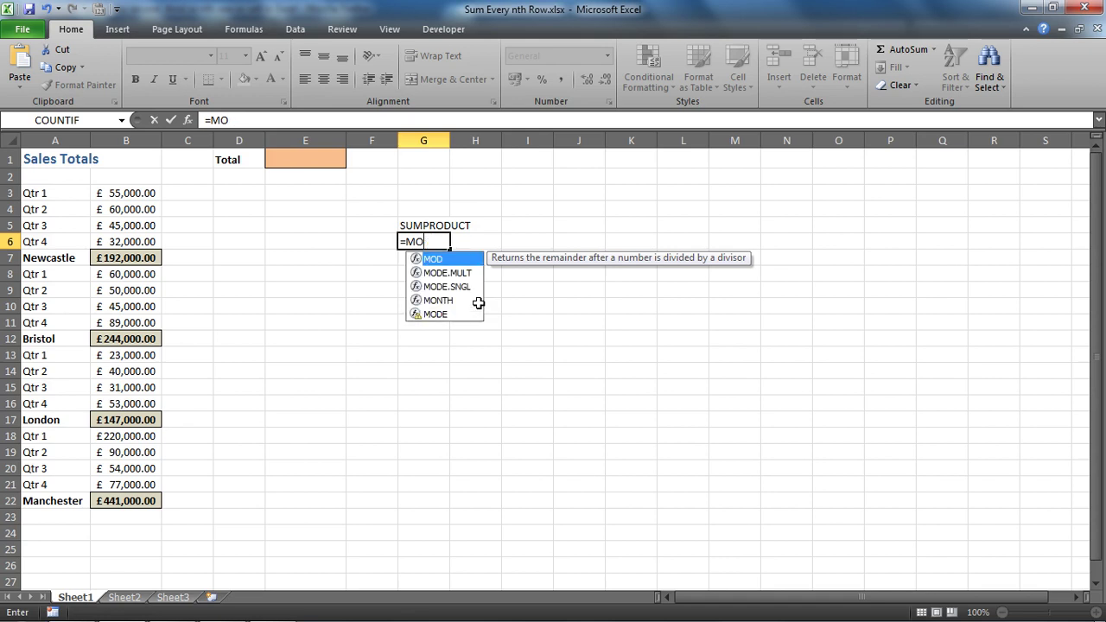
key(Escape)
Enter the function names MOD in cell G6 and ROW in cell G7 as plain text.
text(MOD)
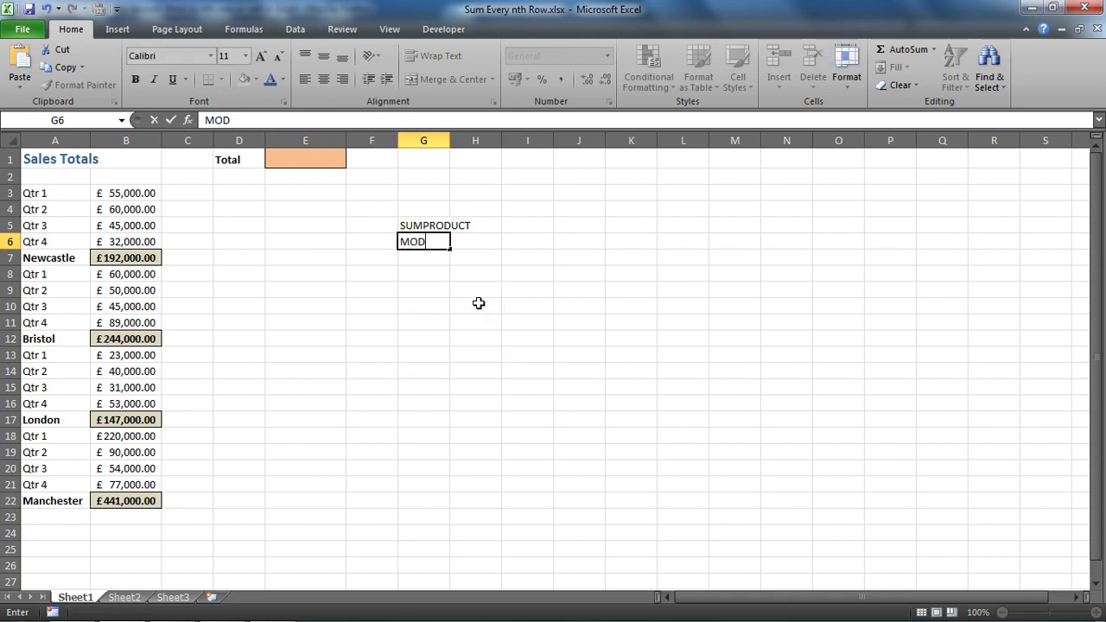
key(Return)
text(ROW)
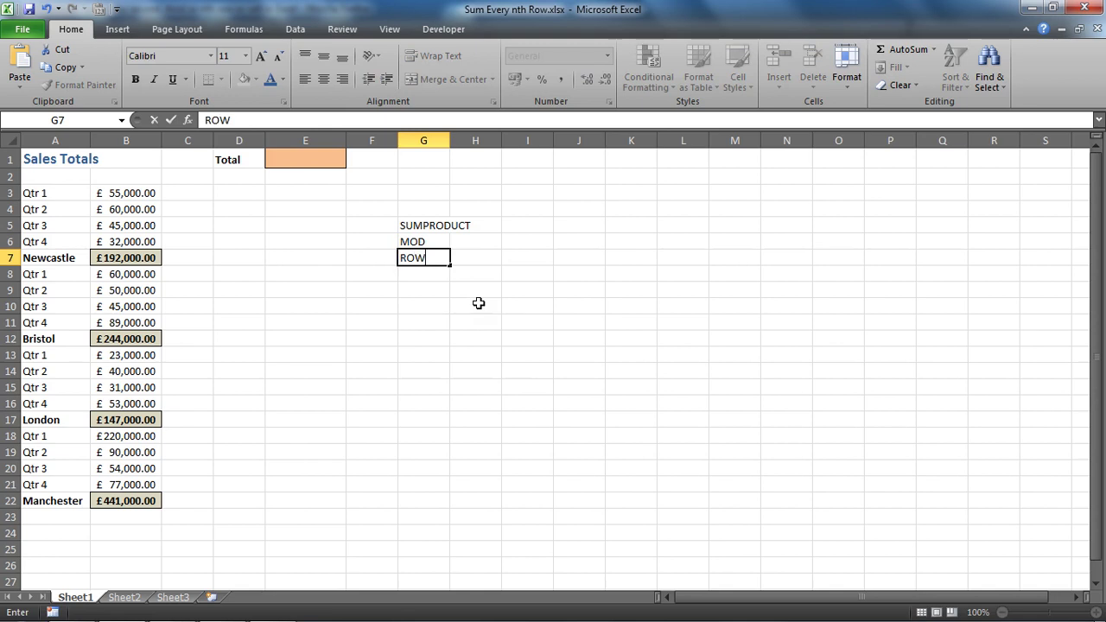
click(479, 304)
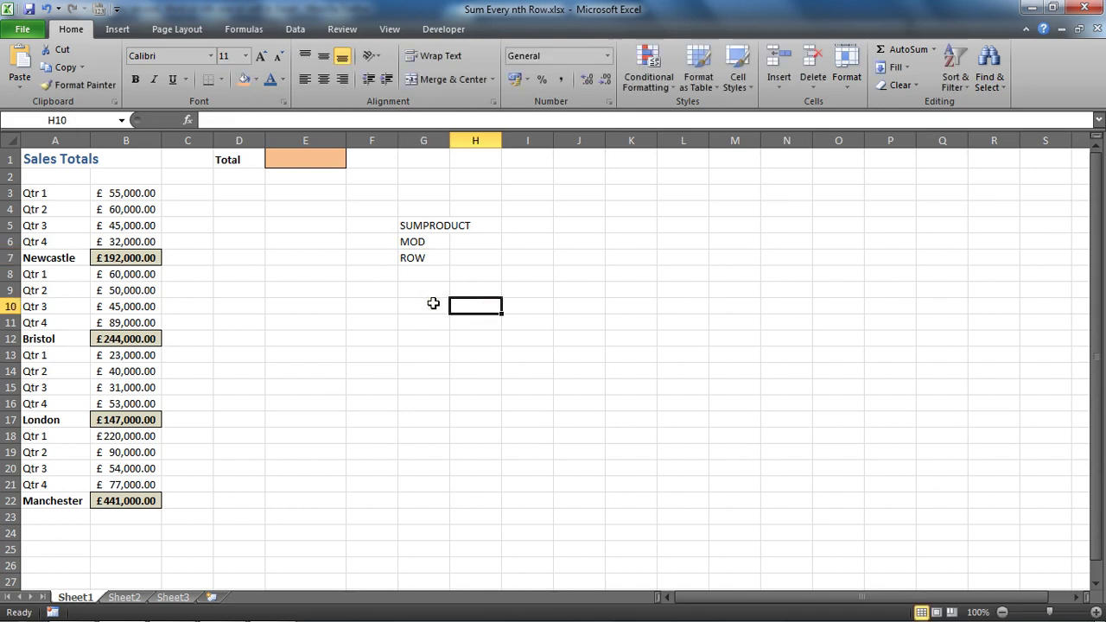
Enter the test formula =MOD(5,5) in cell G10.
click(439, 306)
text(=)
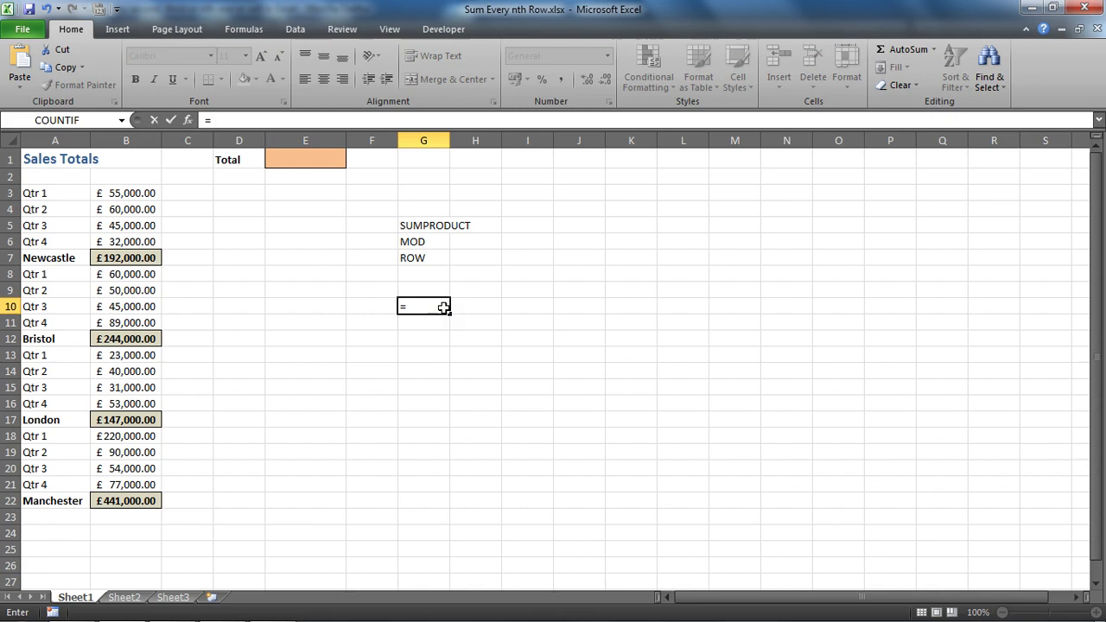
text(mod()
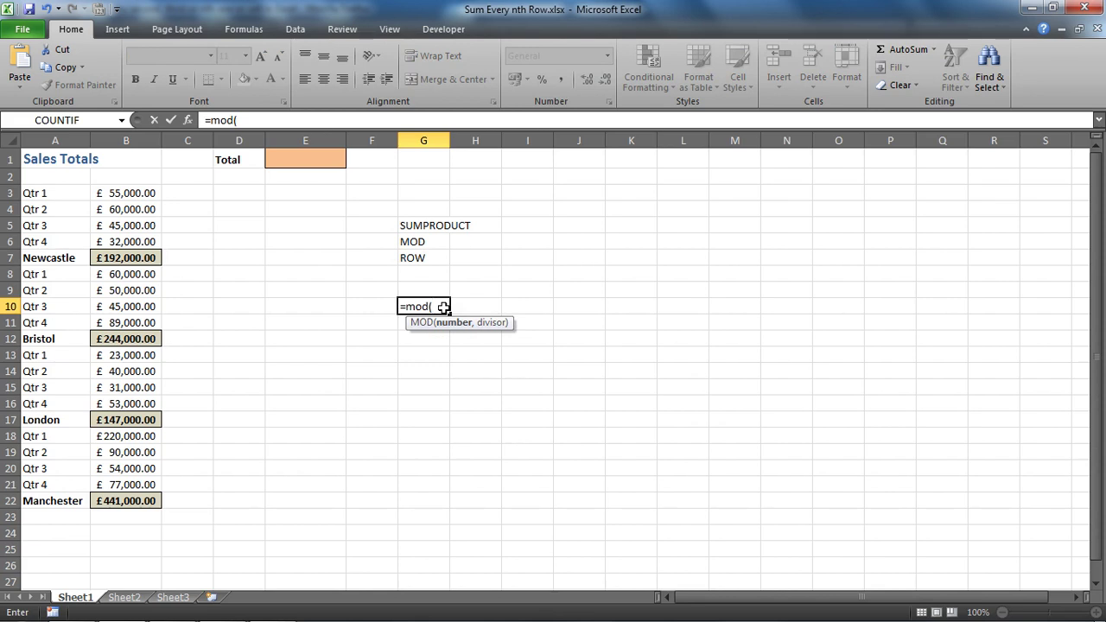
text(5,)
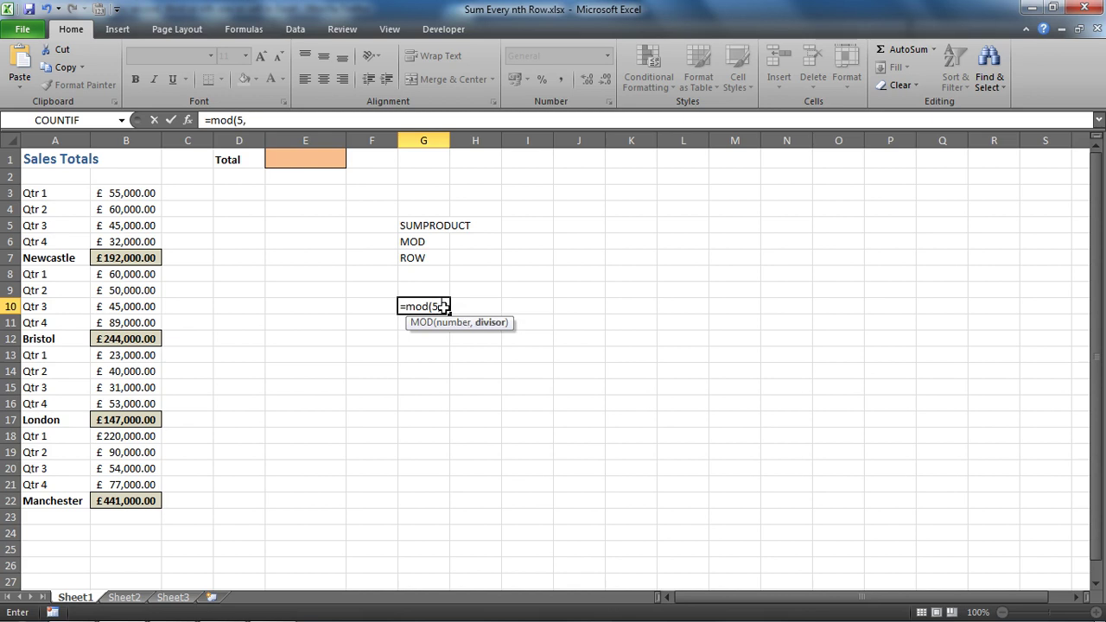
text(5))
key(Return)
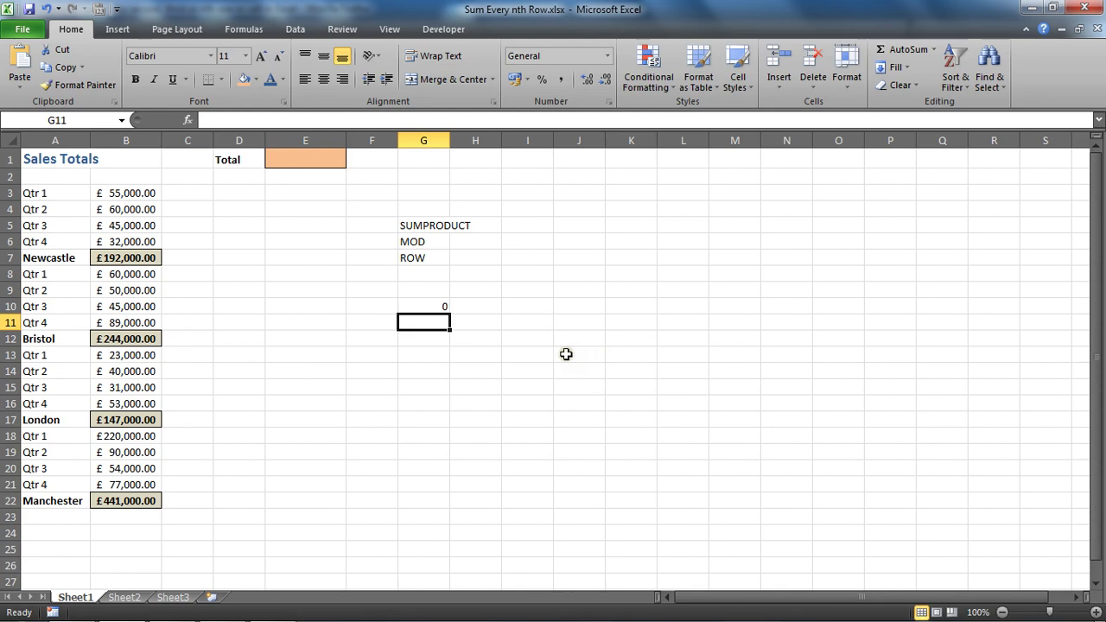
Change the number argument of the test formula in G10 to 7, making it =MOD(7,5).
click(439, 308)
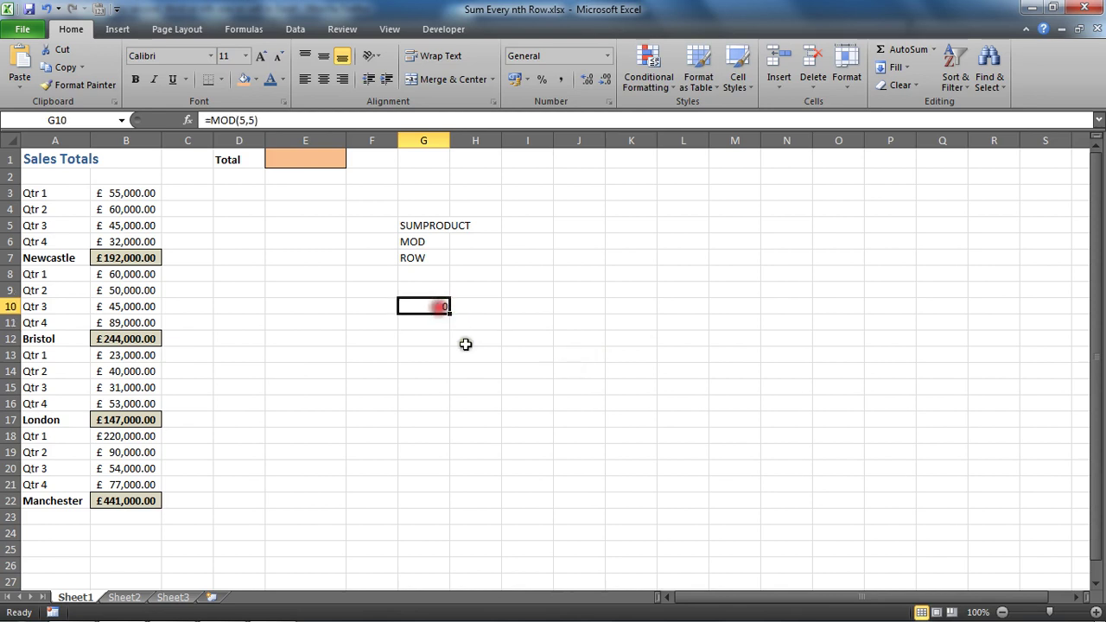
double_click(431, 307)
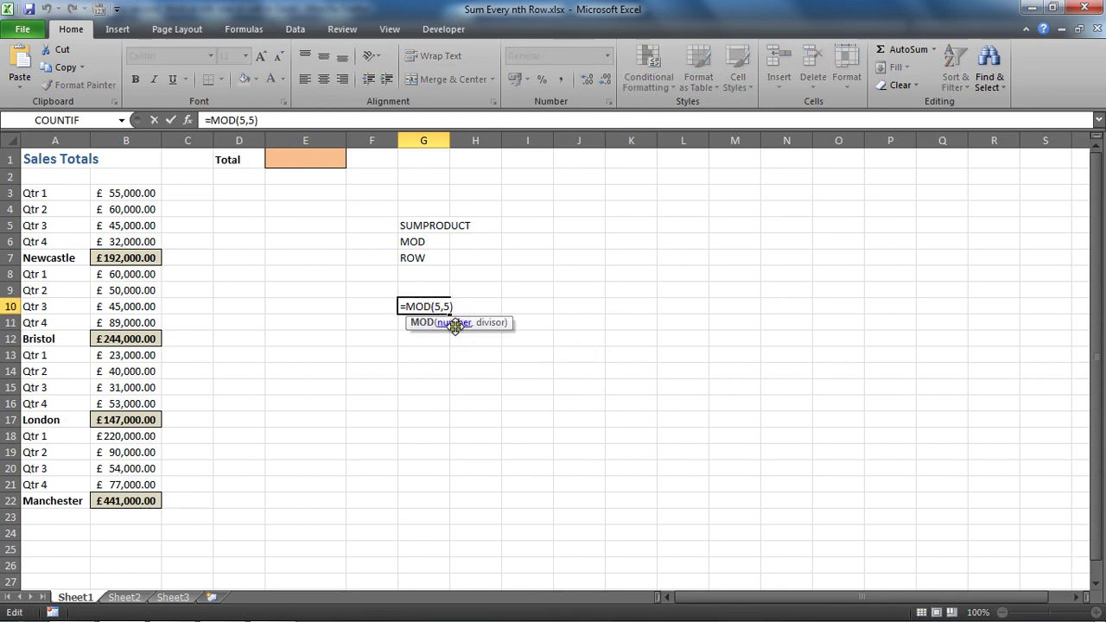
click(448, 323)
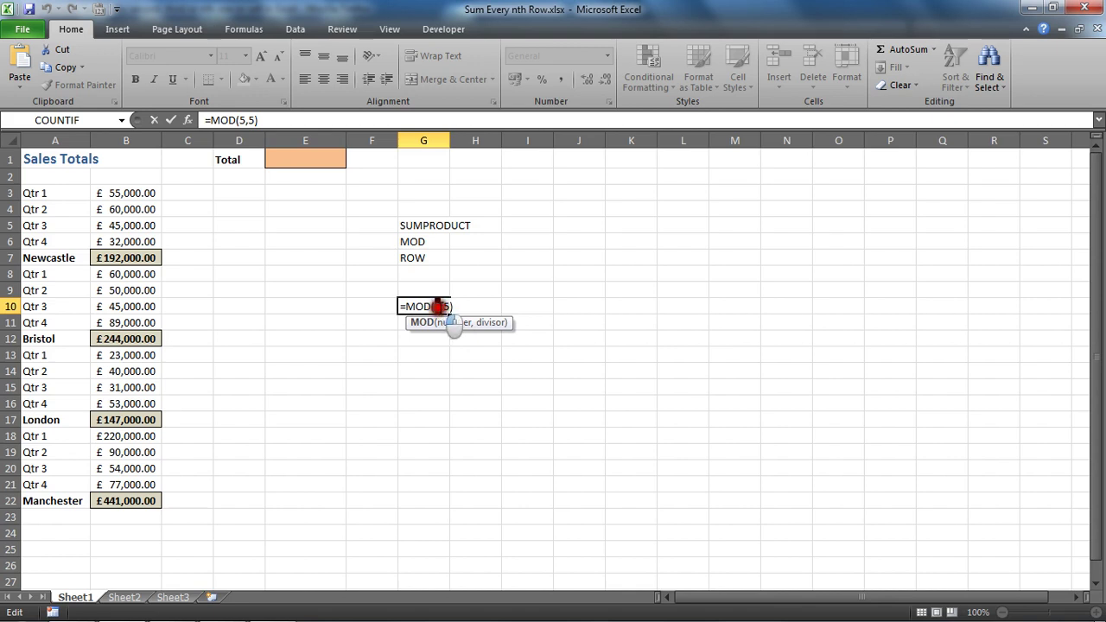
text(7)
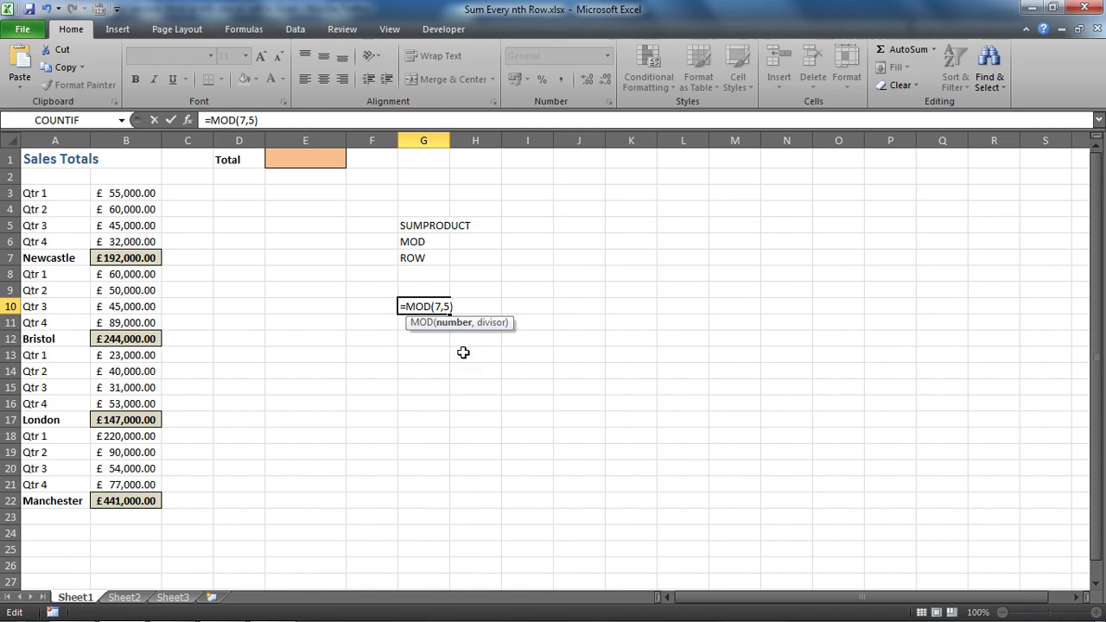
key(Return)
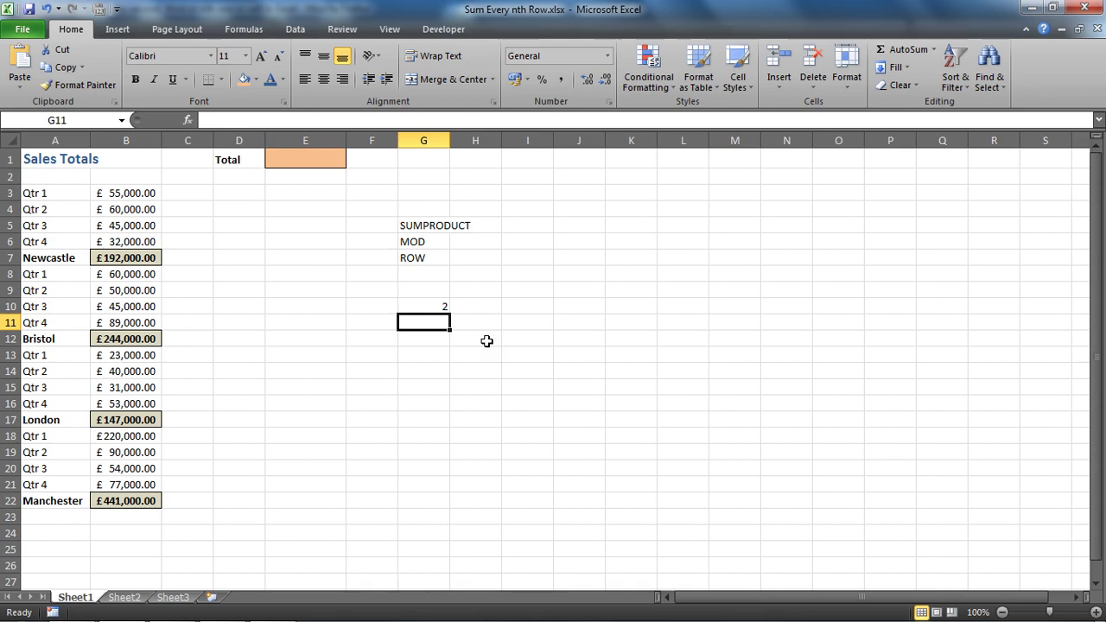
Inspect the number argument of the MOD formula in G10 without changing it.
double_click(436, 308)
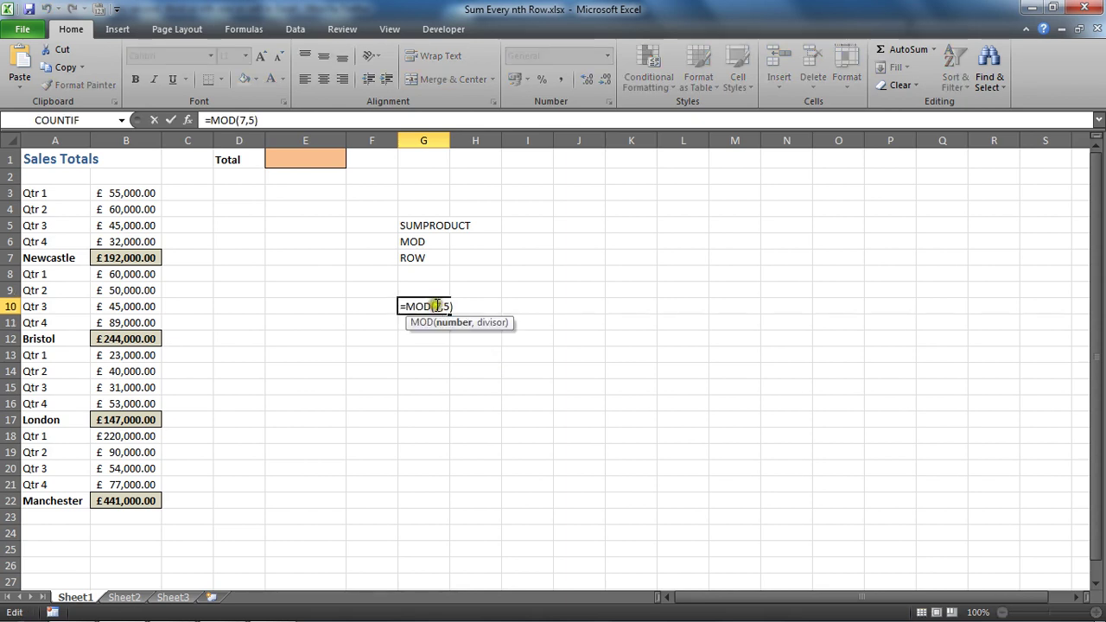
double_click(437, 306)
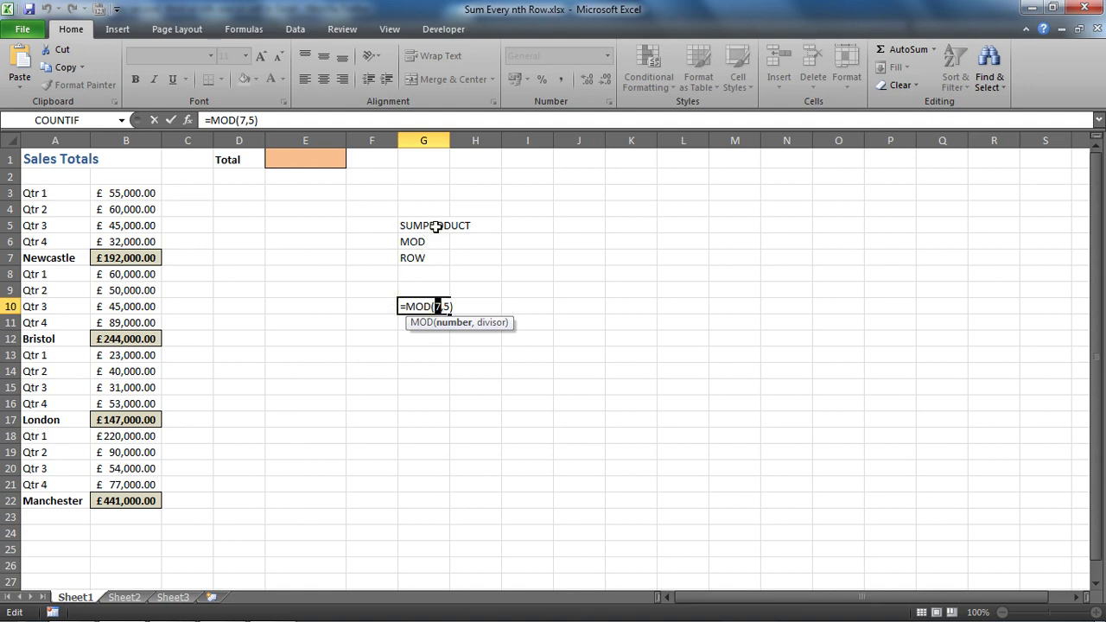
key(Escape)
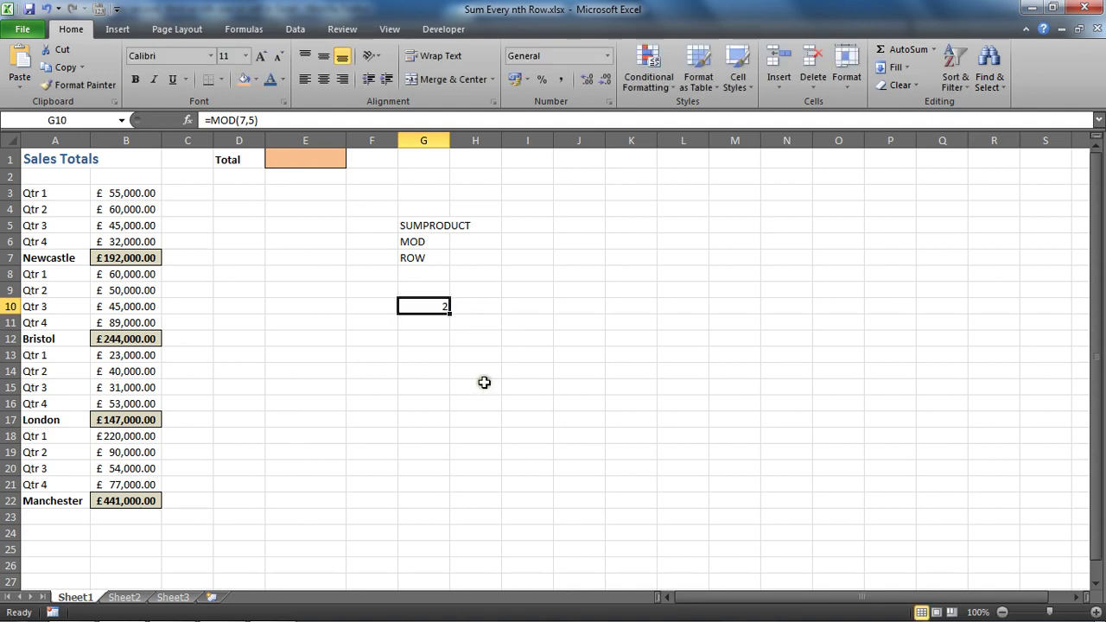
Clear the MOD test formula from cell G10 and select the total cell E1.
key(Up)
key(Up)
key(Up)
key(Up)
key(Up)
key(Up)
key(Up)
key(Up)
key(Up)
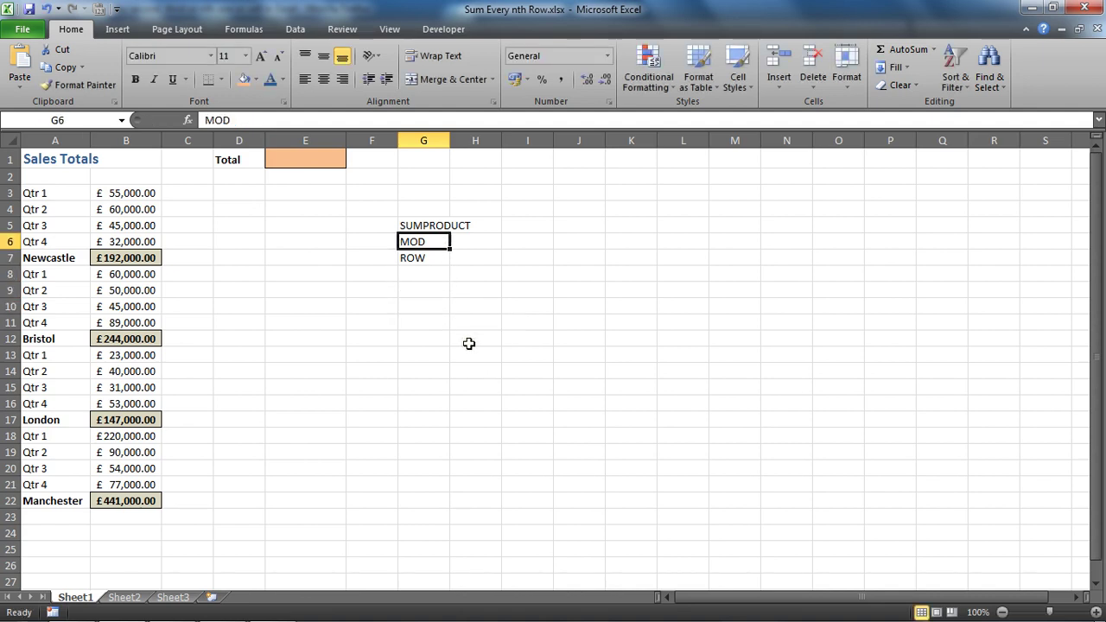
key(Left)
key(Left)
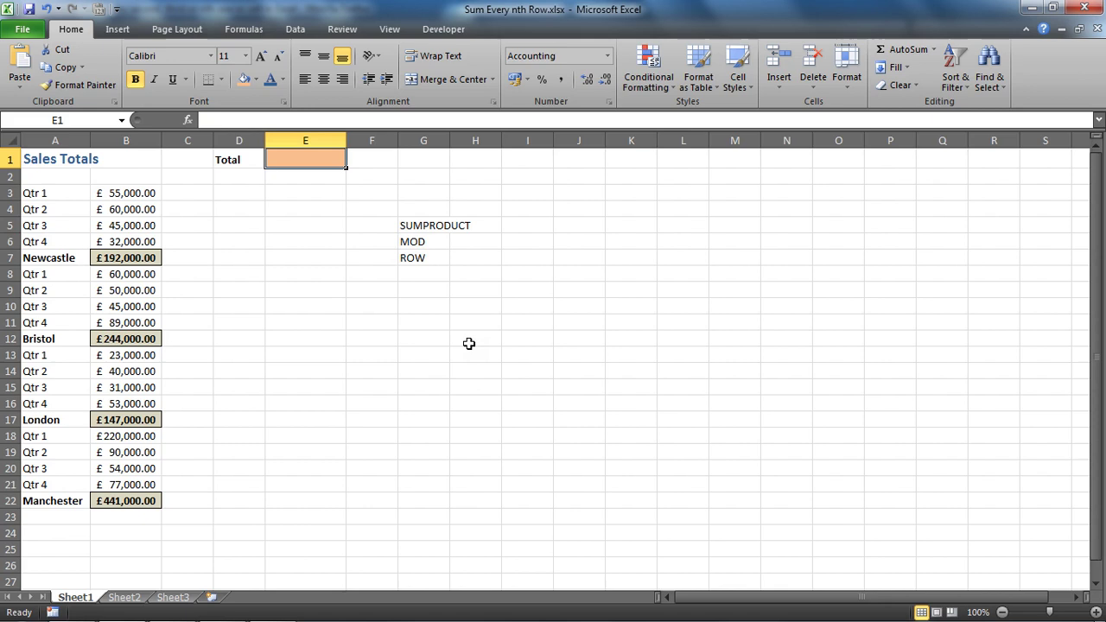
Begin the formula in total cell E1 by nesting MOD and ROW inside SUMPRODUCT, as =SUMPRODUCT((MOD(ROW(.
text(=sumpro)
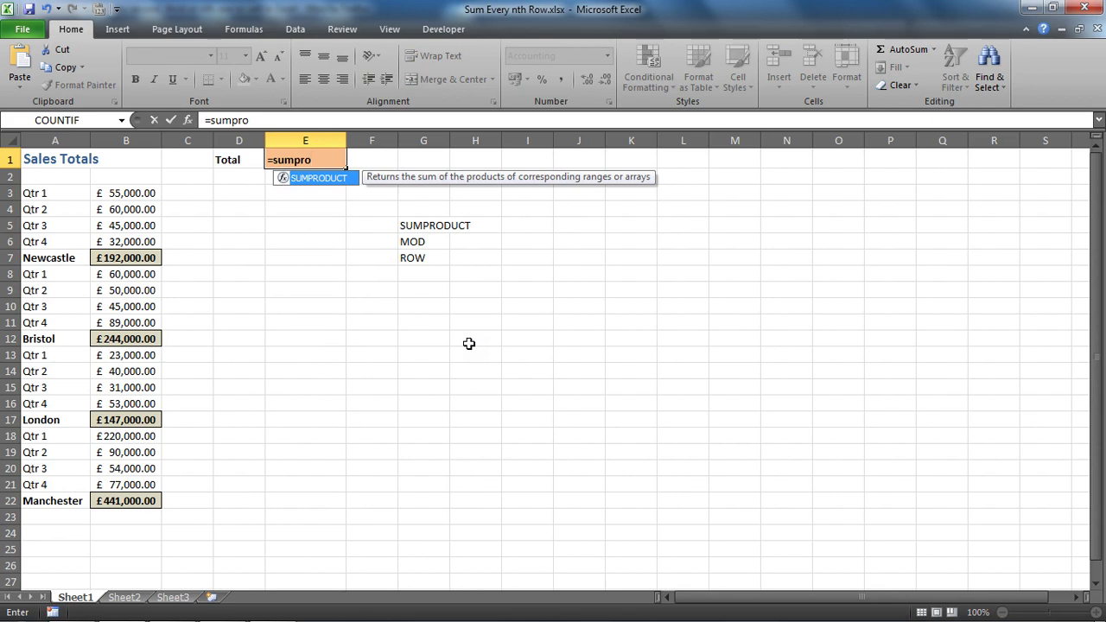
key(Tab)
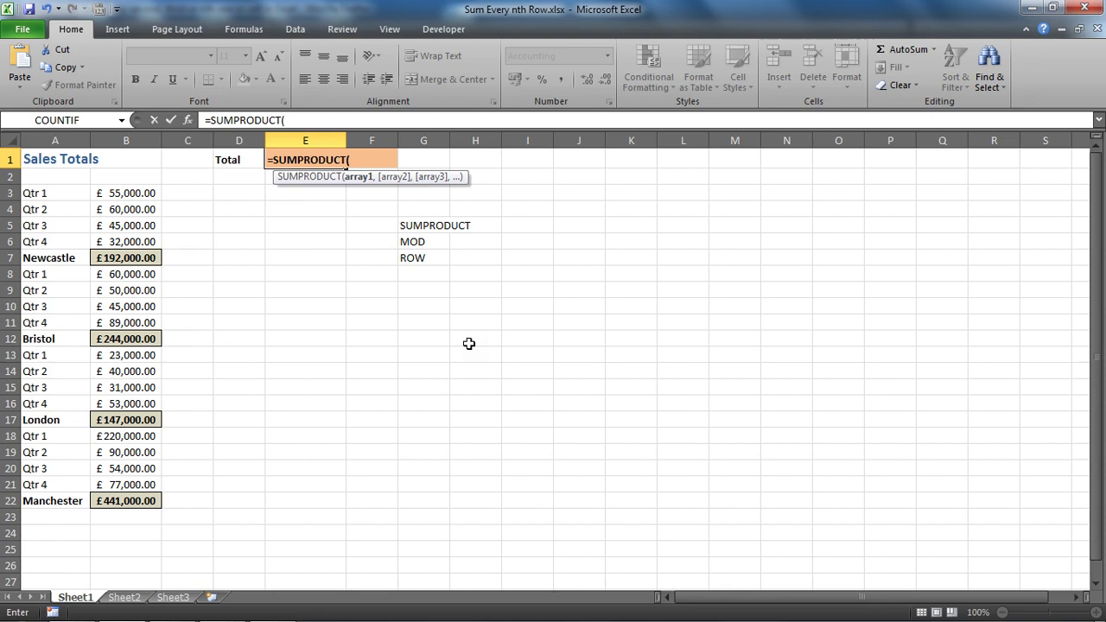
text((mod)
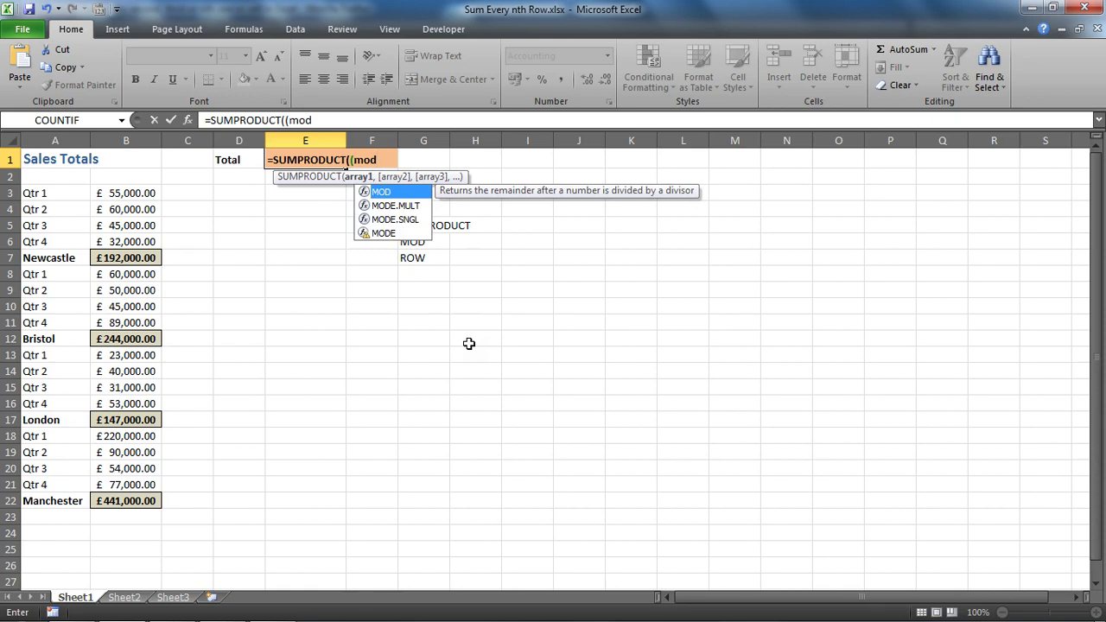
text(()
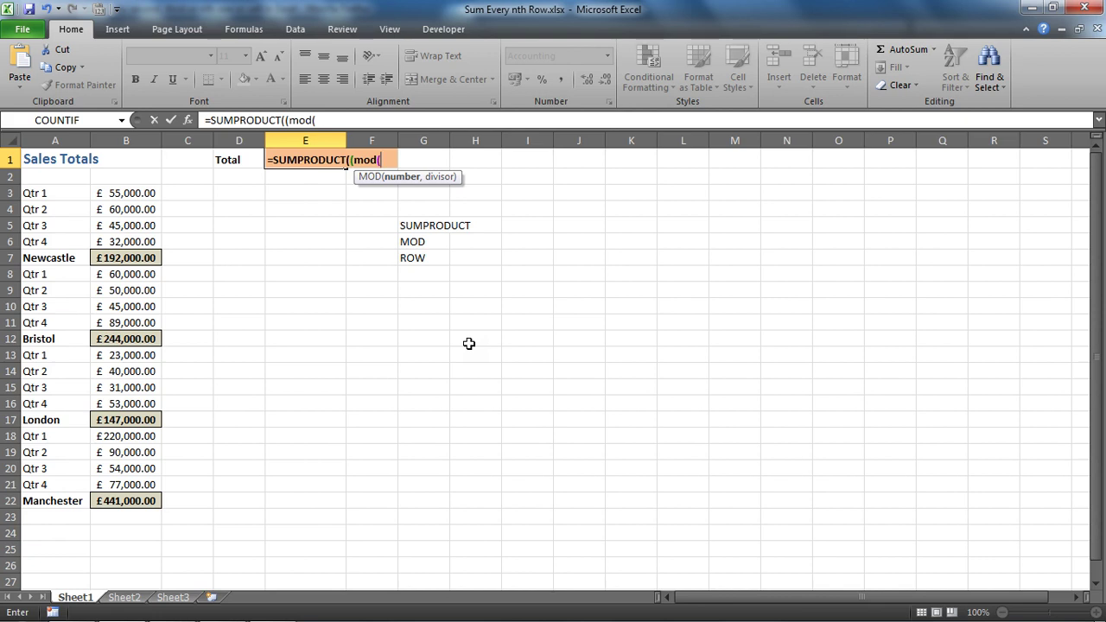
text(row)
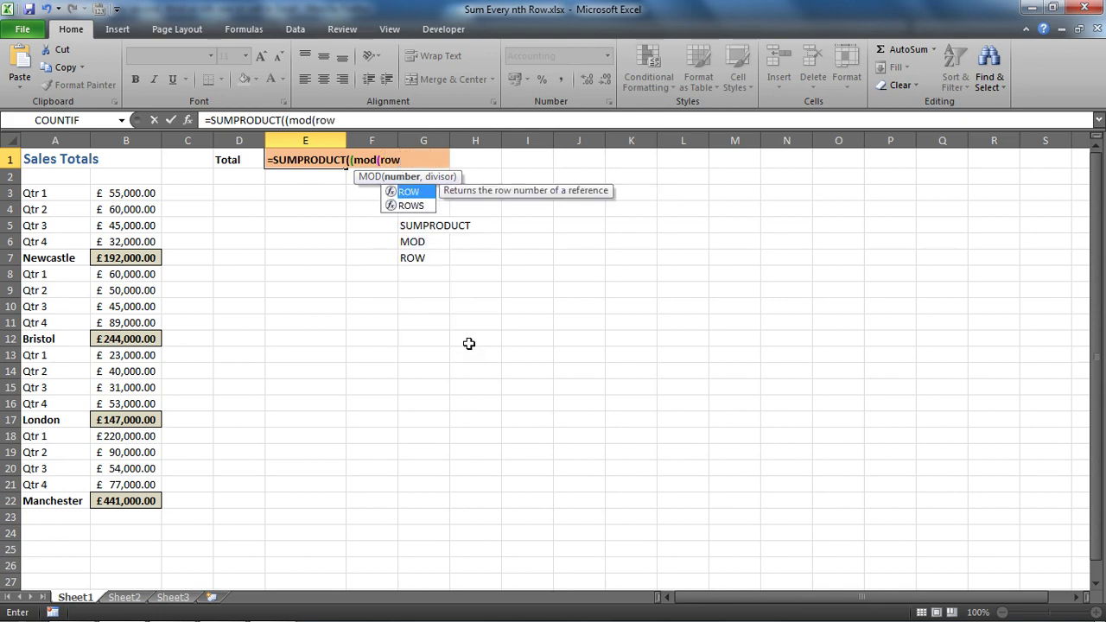
text(()
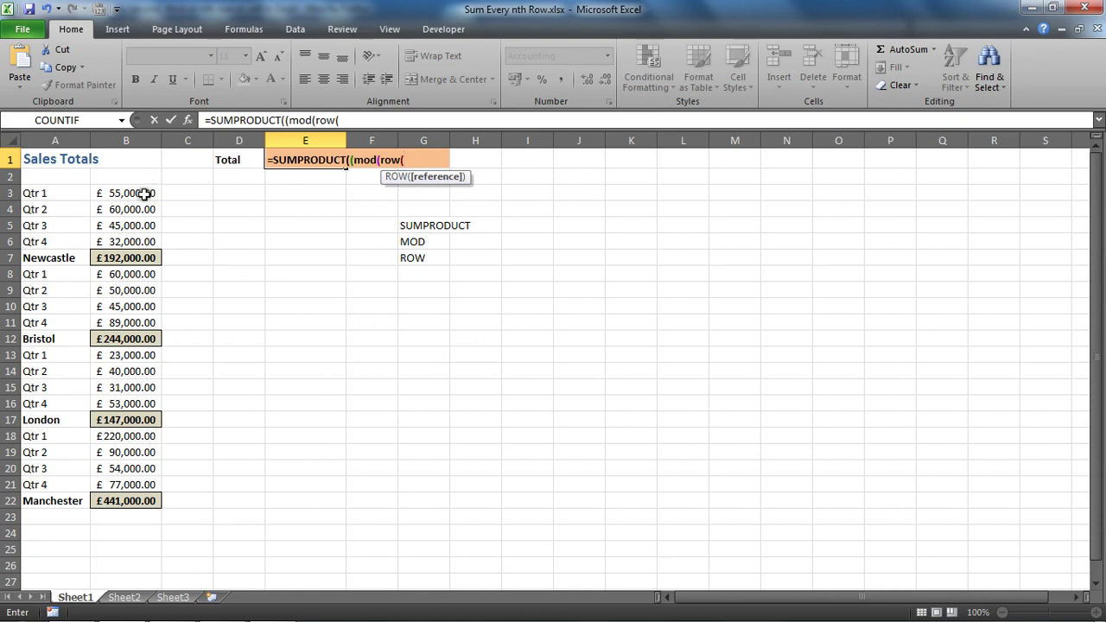
Complete the formula's condition with the absolute range $B$3:$B$22 for ROW, a MOD divisor of 5 and a comparison to 0.
drag(143, 194, 160, 502)
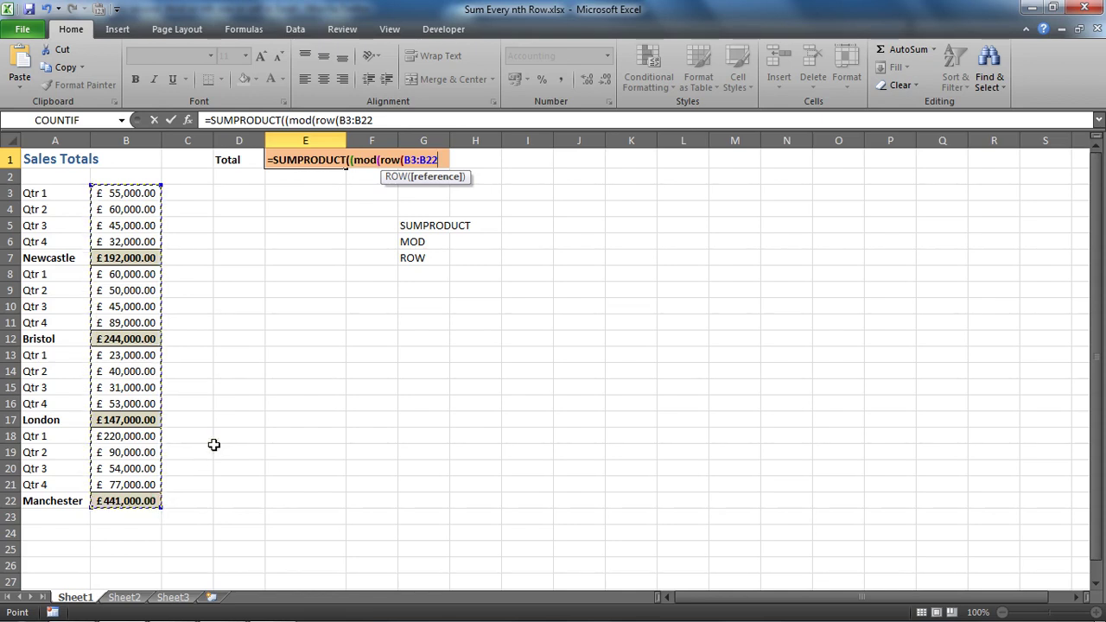
key(F4)
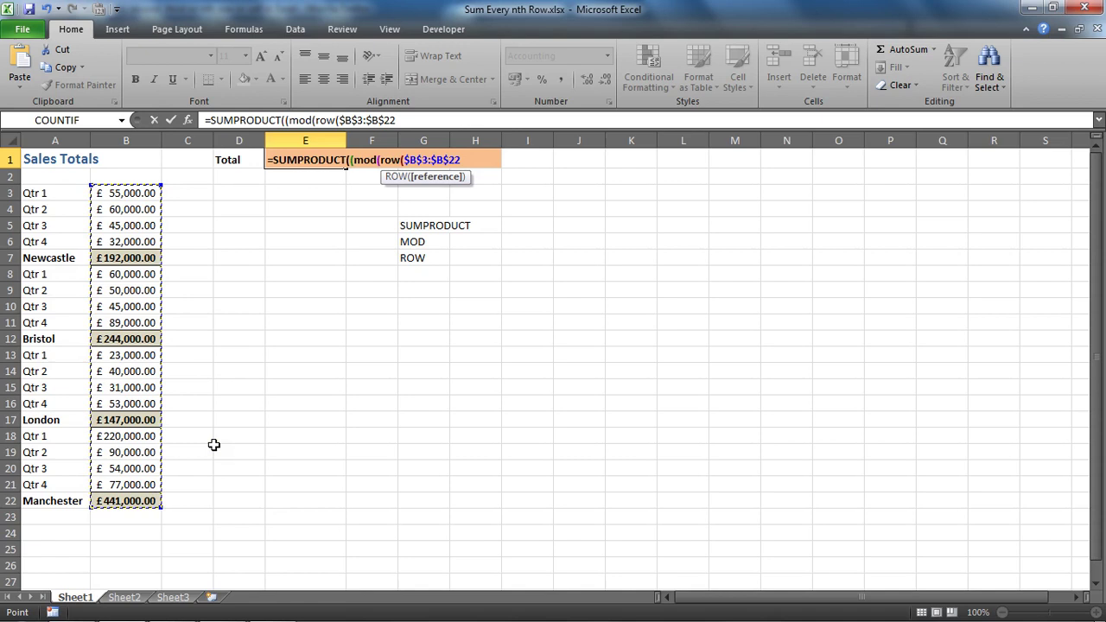
text())
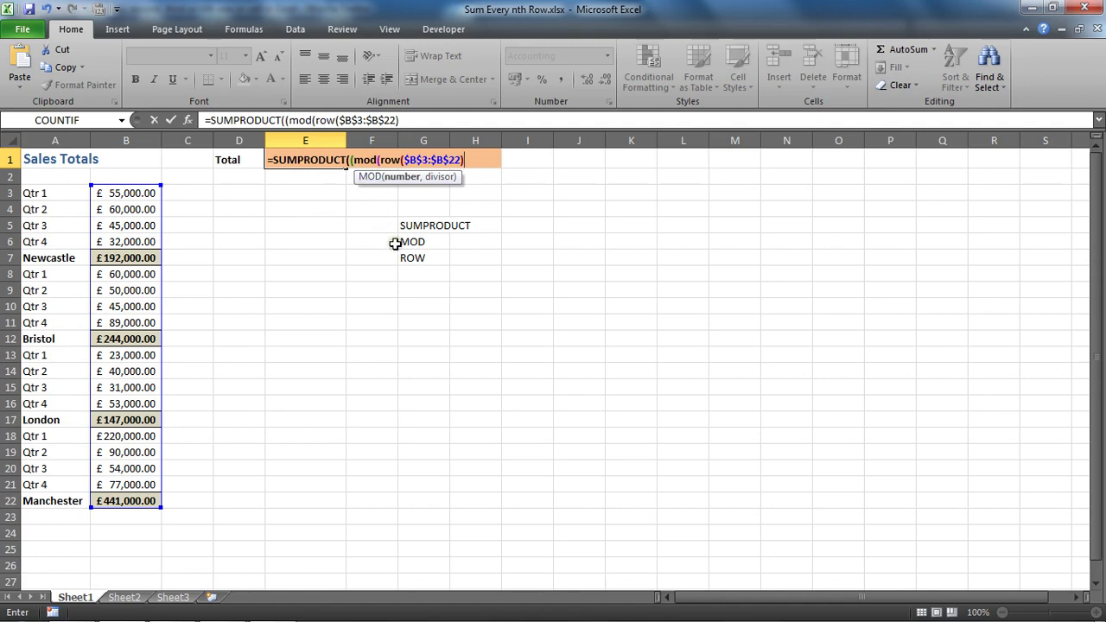
text(,5)
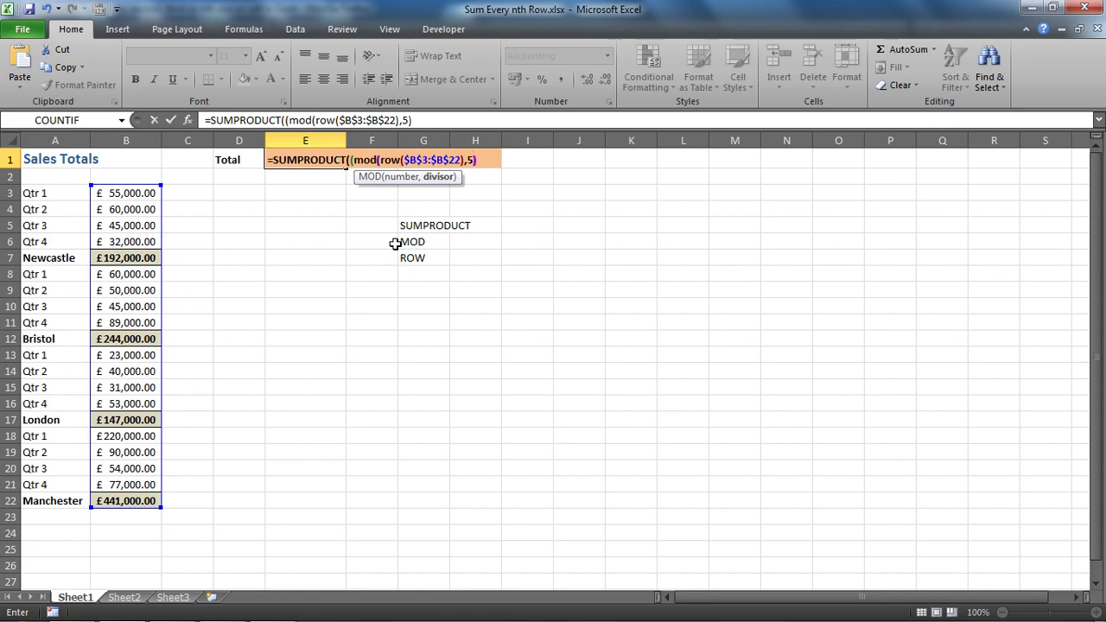
click(368, 162)
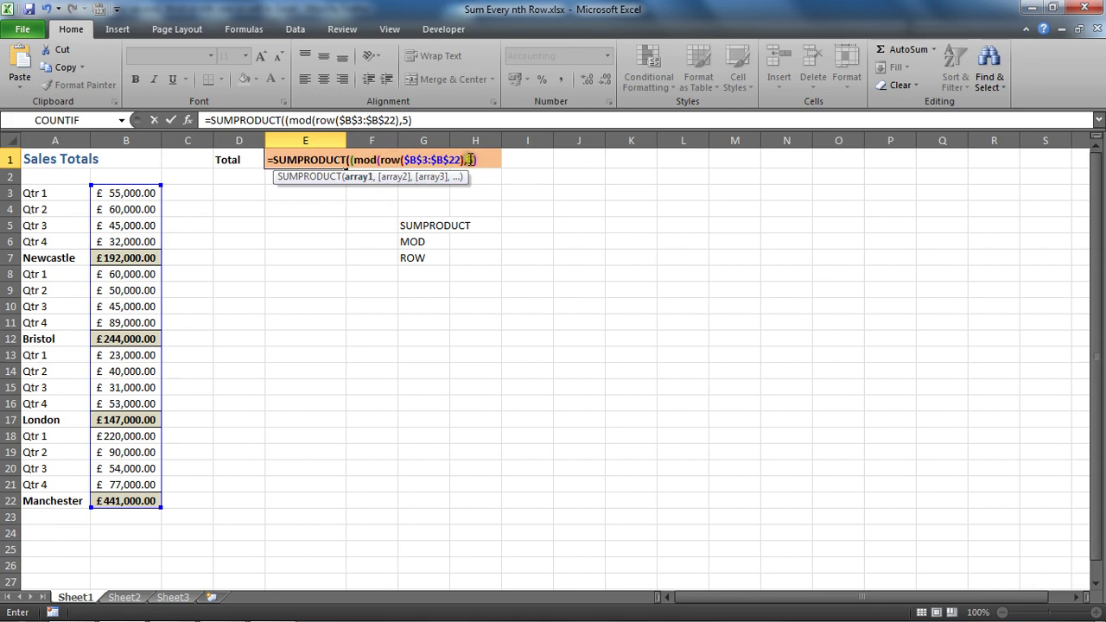
text(0)
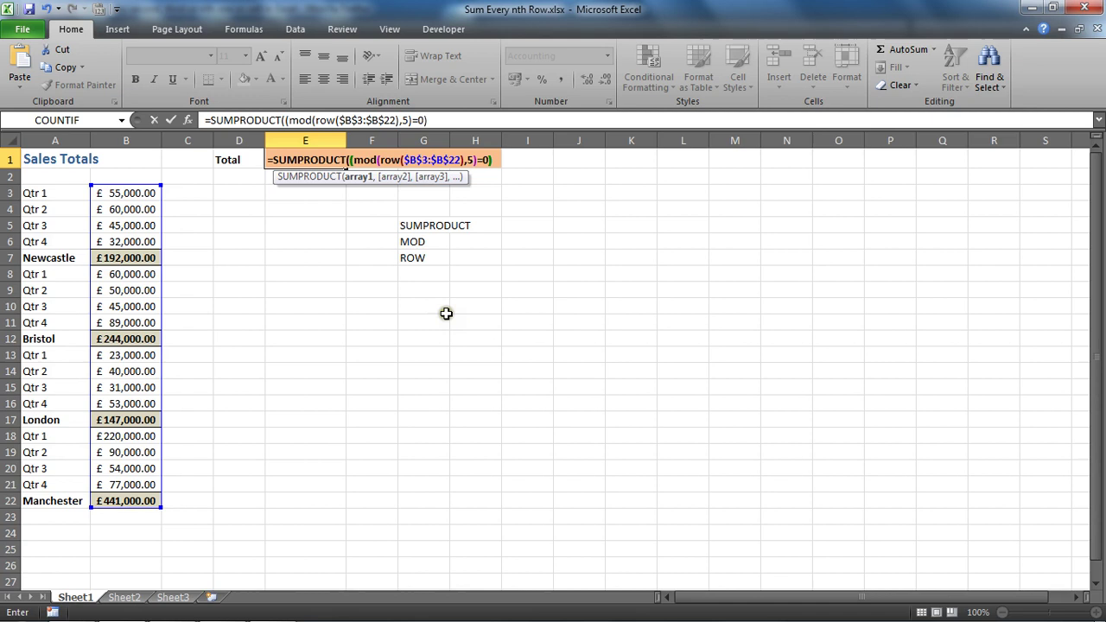
Multiply the MOD condition in the E1 formula by the absolute sales range ($B$3:$B$22).
click(349, 160)
drag(349, 160, 489, 160)
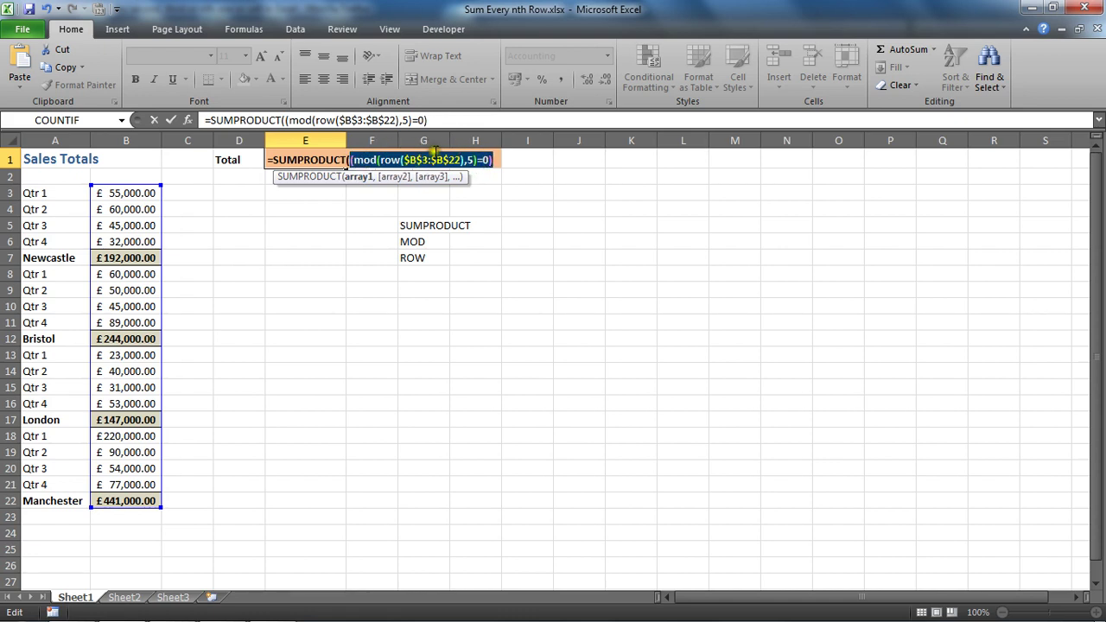
click(493, 160)
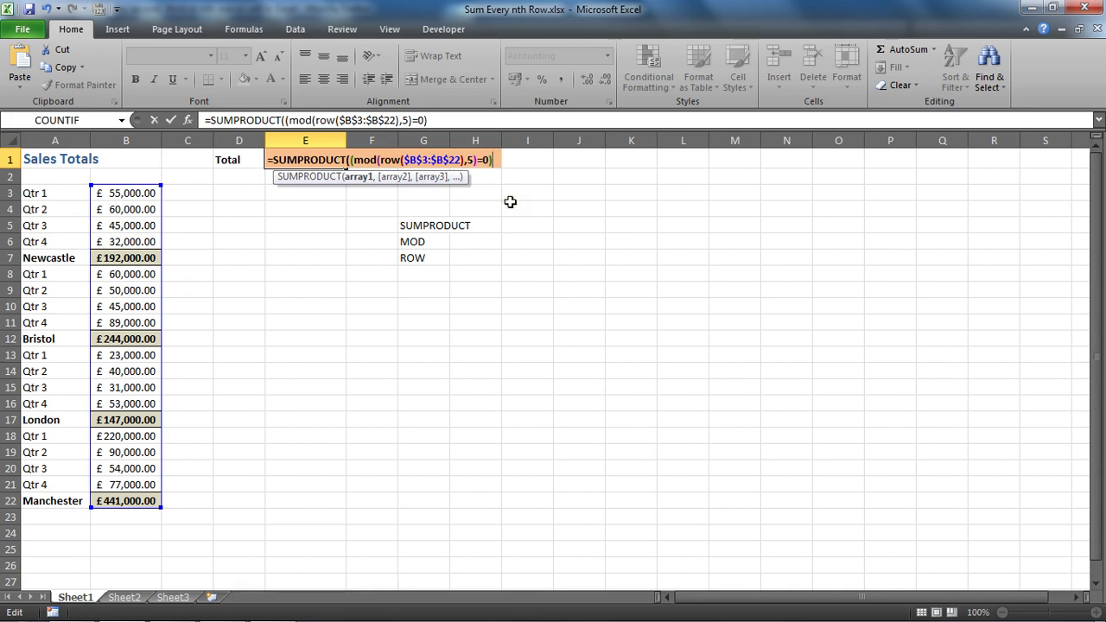
text(*)
text(()
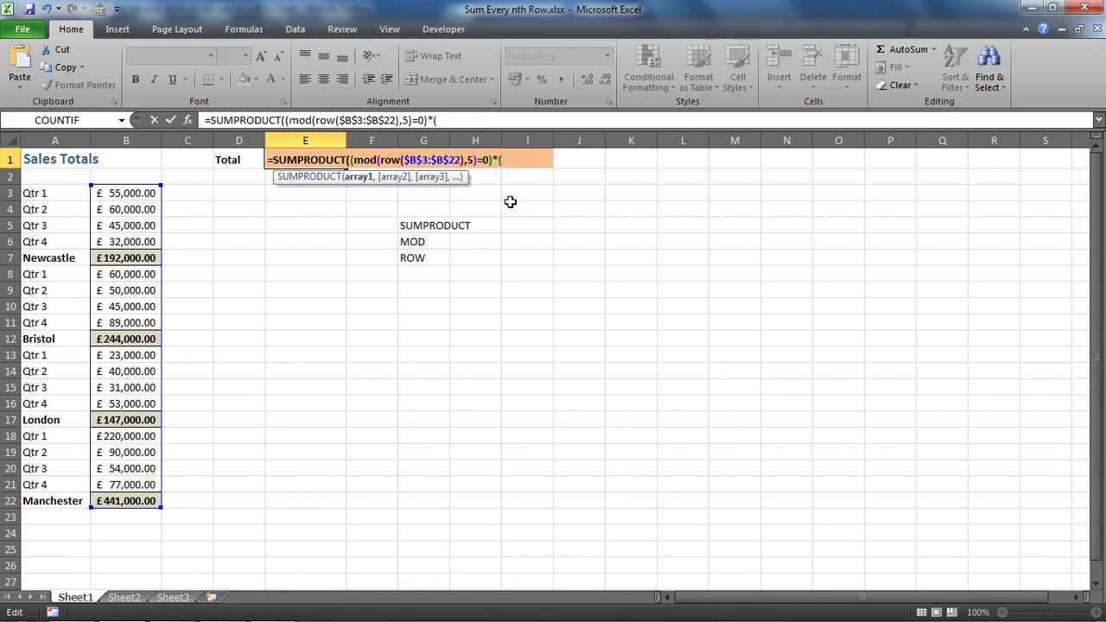
drag(107, 192, 110, 501)
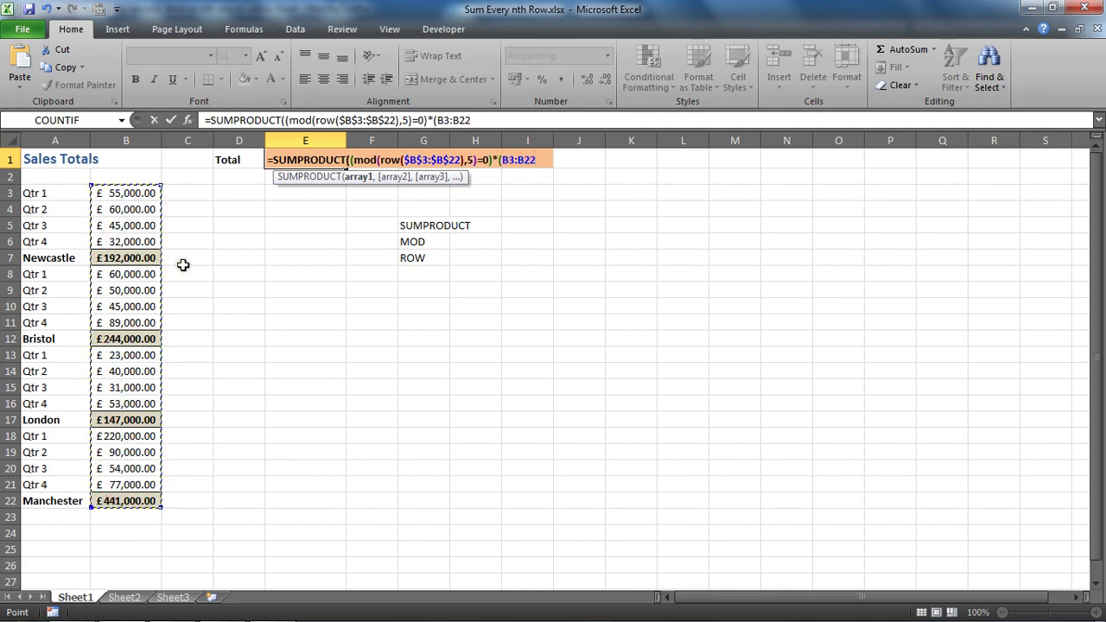
key(F4)
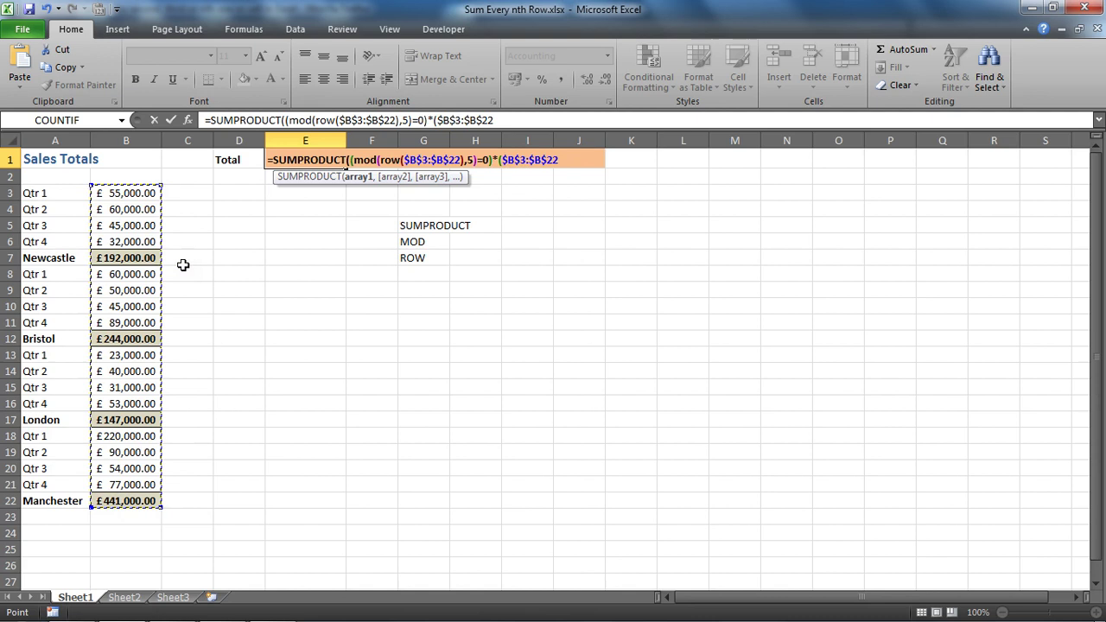
text())
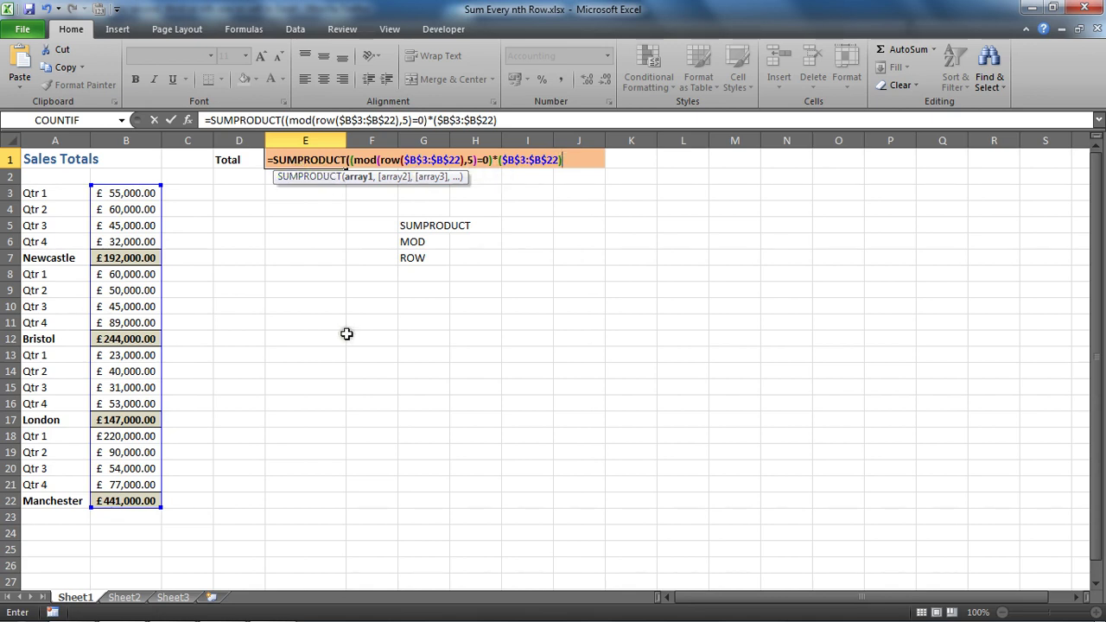
Review both parts of the SUMPRODUCT formula, close its final parenthesis and enter it in E1.
drag(502, 160, 568, 171)
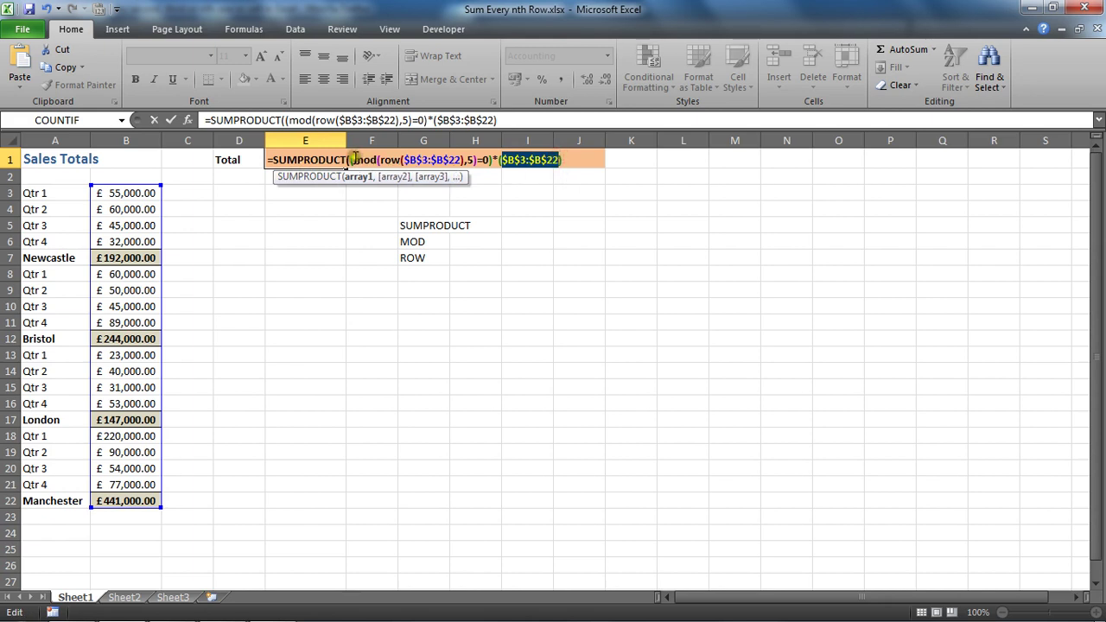
drag(353, 160, 492, 161)
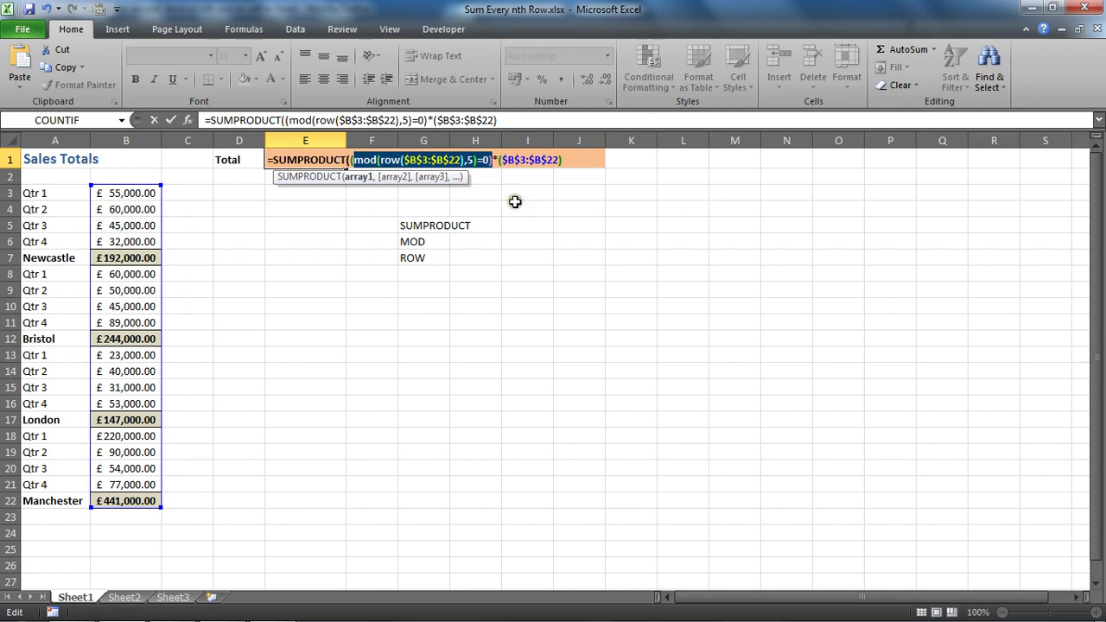
click(566, 160)
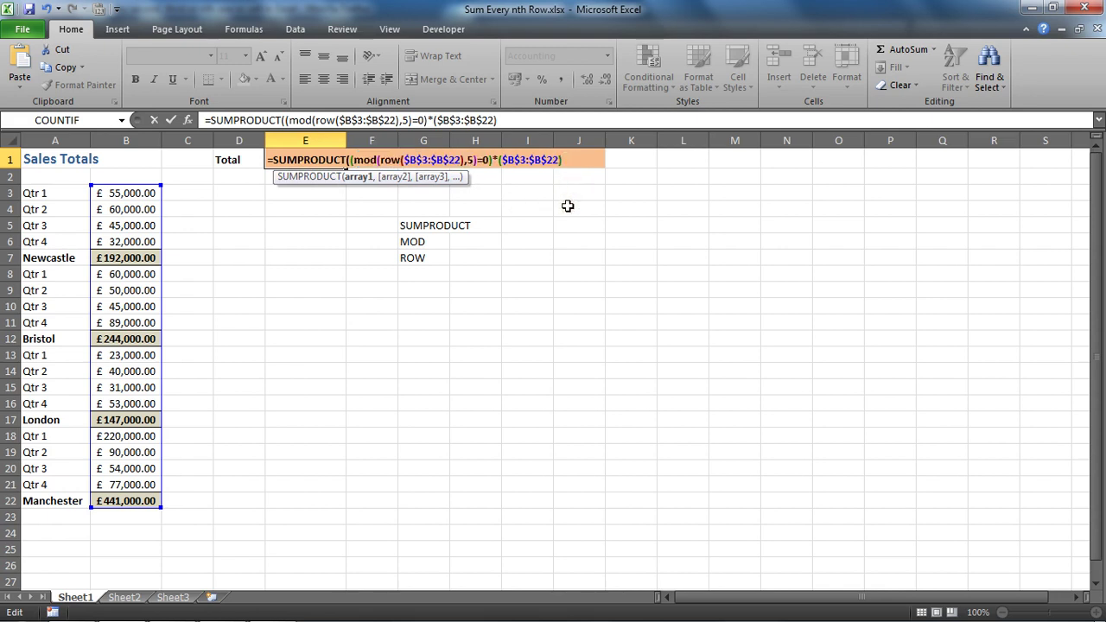
text())
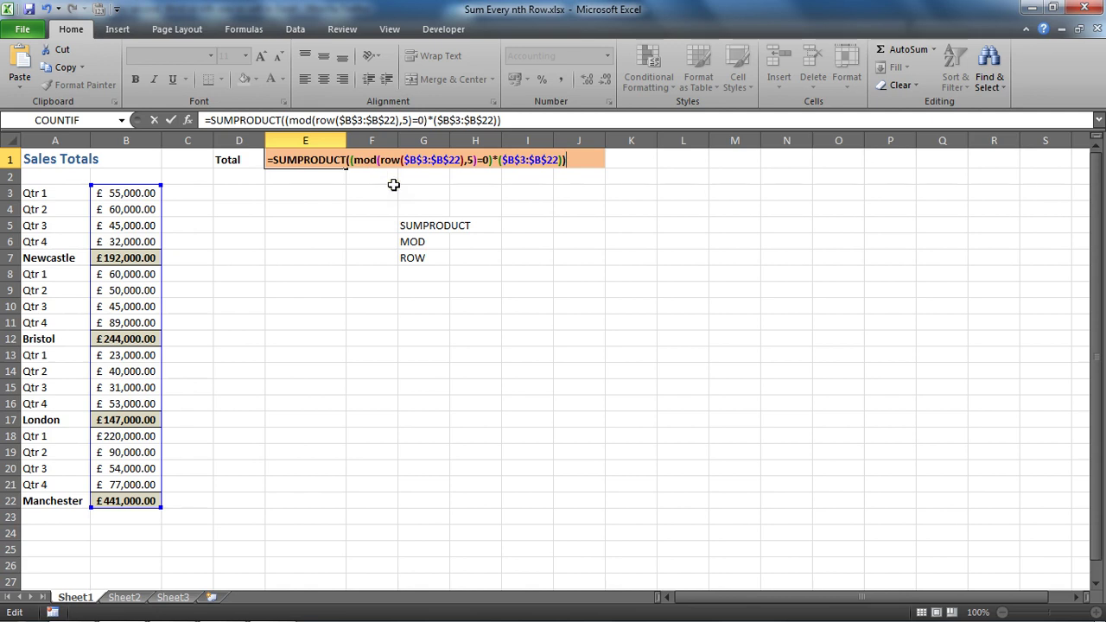
key(Return)
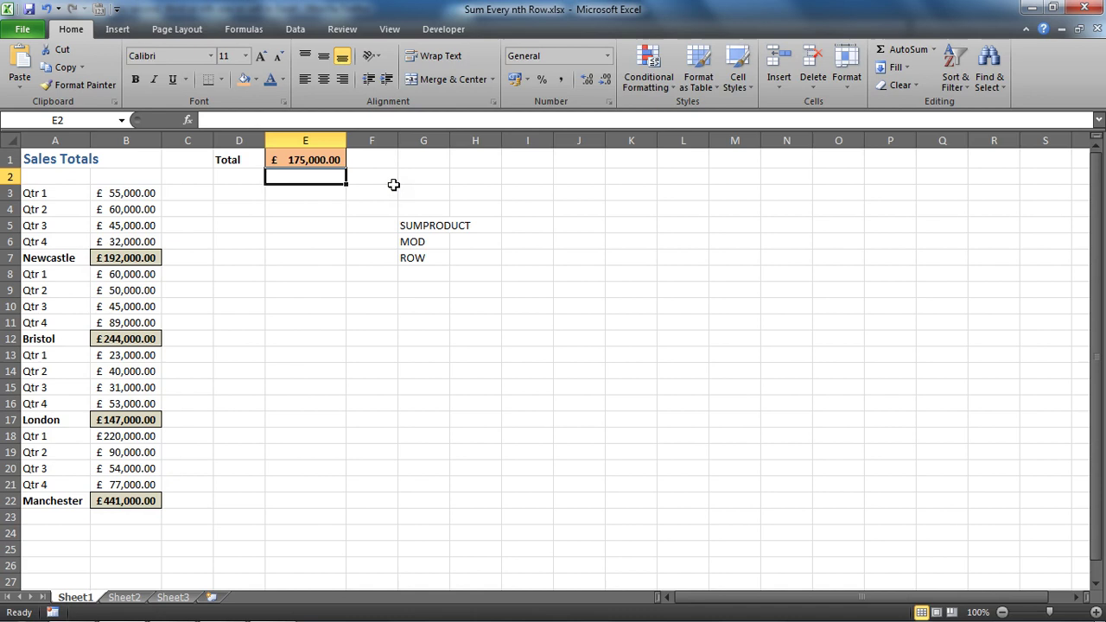
Check the E1 total against the combined sum of the Qtr 3 cells B5, B10, B15 and B20.
click(333, 161)
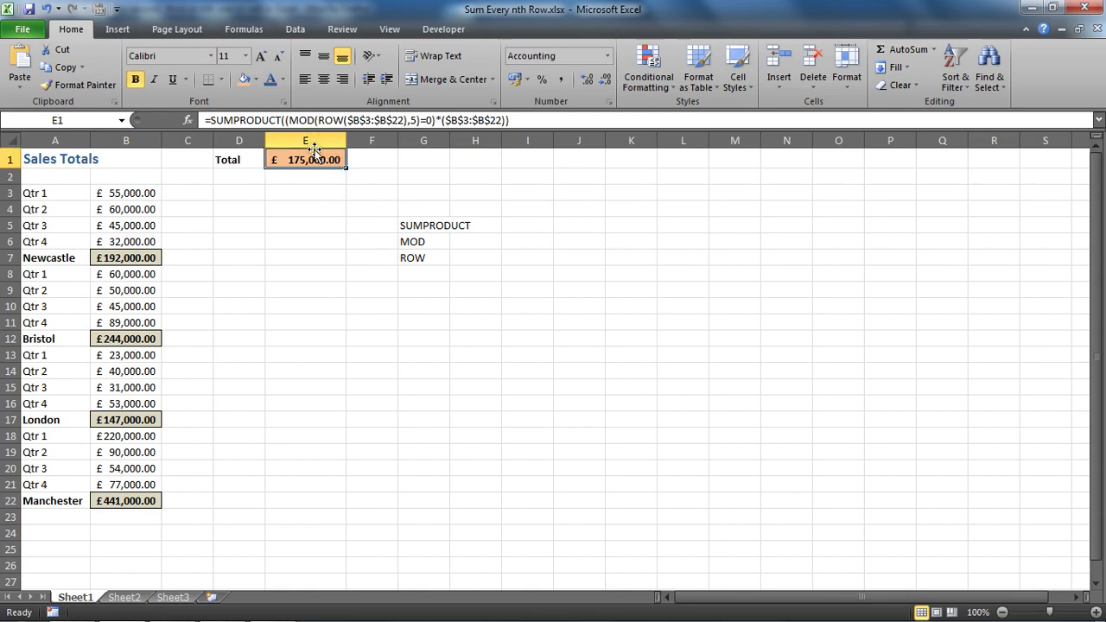
click(138, 226)
ctrl+click(128, 306)
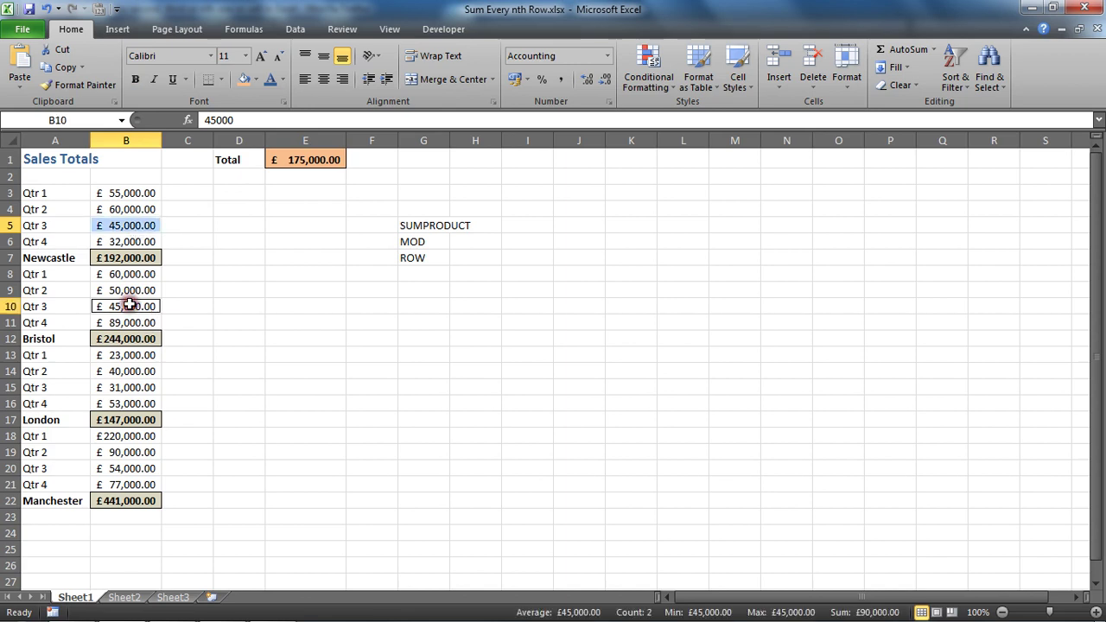
ctrl+click(129, 387)
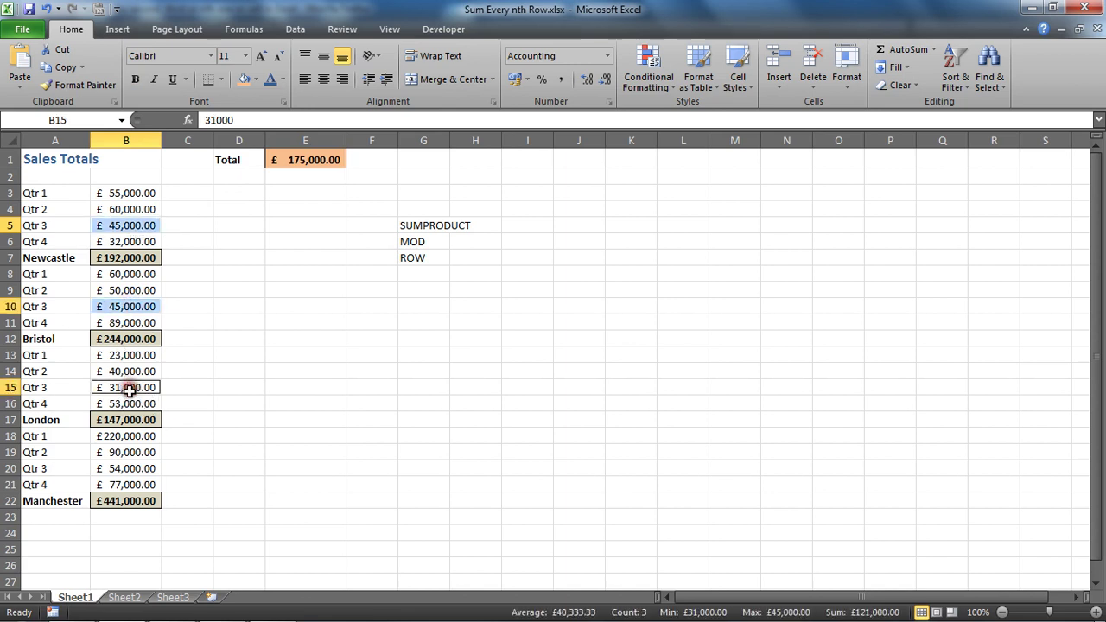
ctrl+click(118, 470)
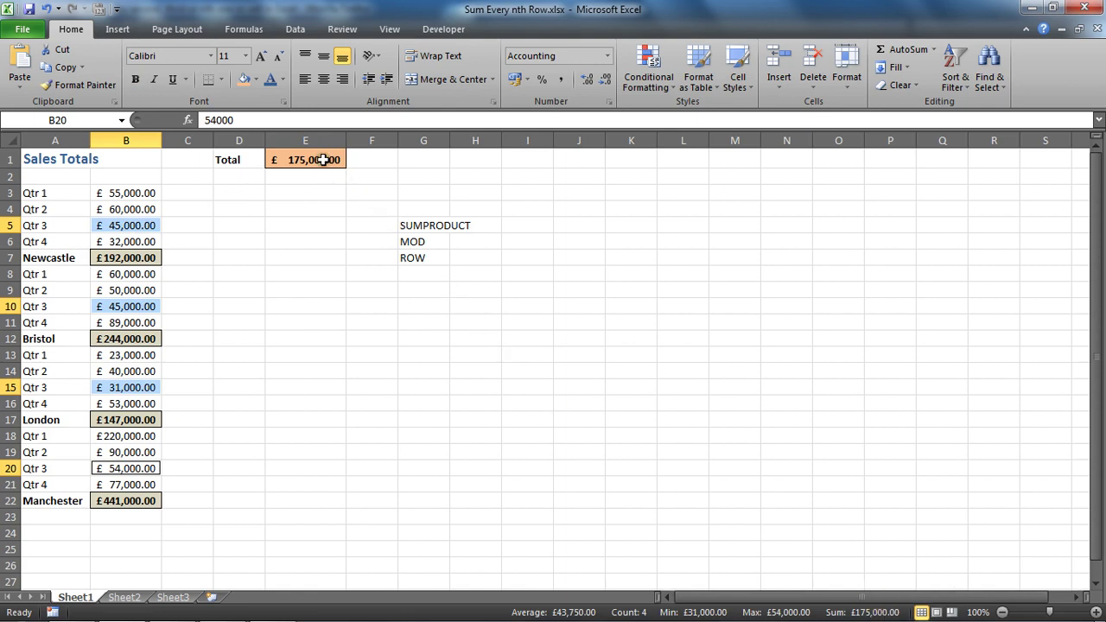
Copy the sales list A3:B22 to the range starting at J1 and autofit column K.
click(331, 285)
drag(30, 193, 140, 506)
key(ctrl+c)
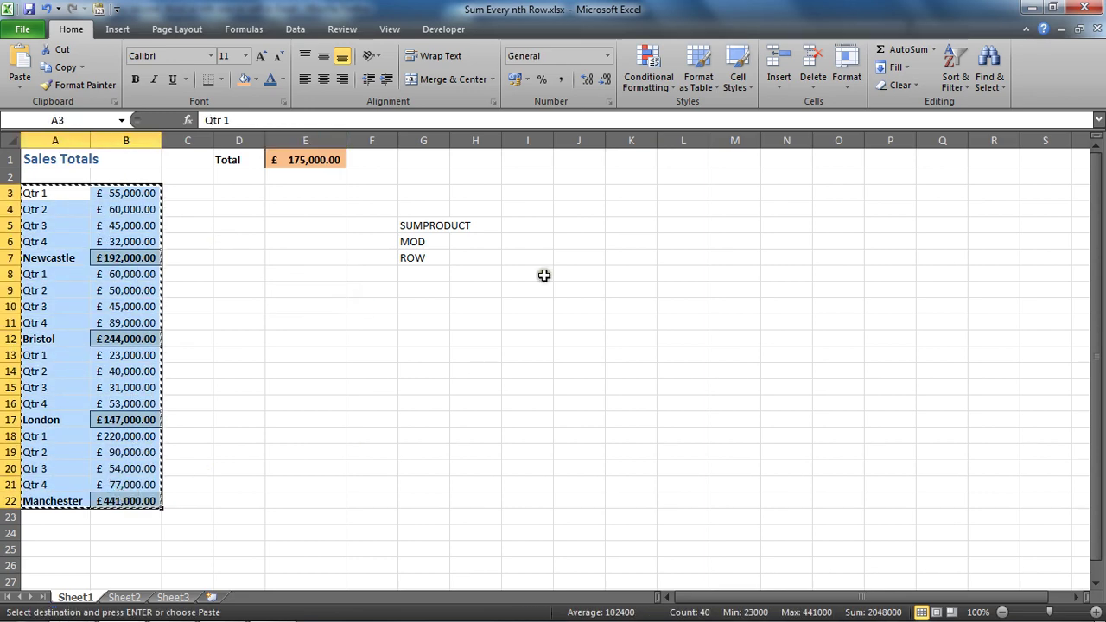
click(570, 156)
key(ctrl+v)
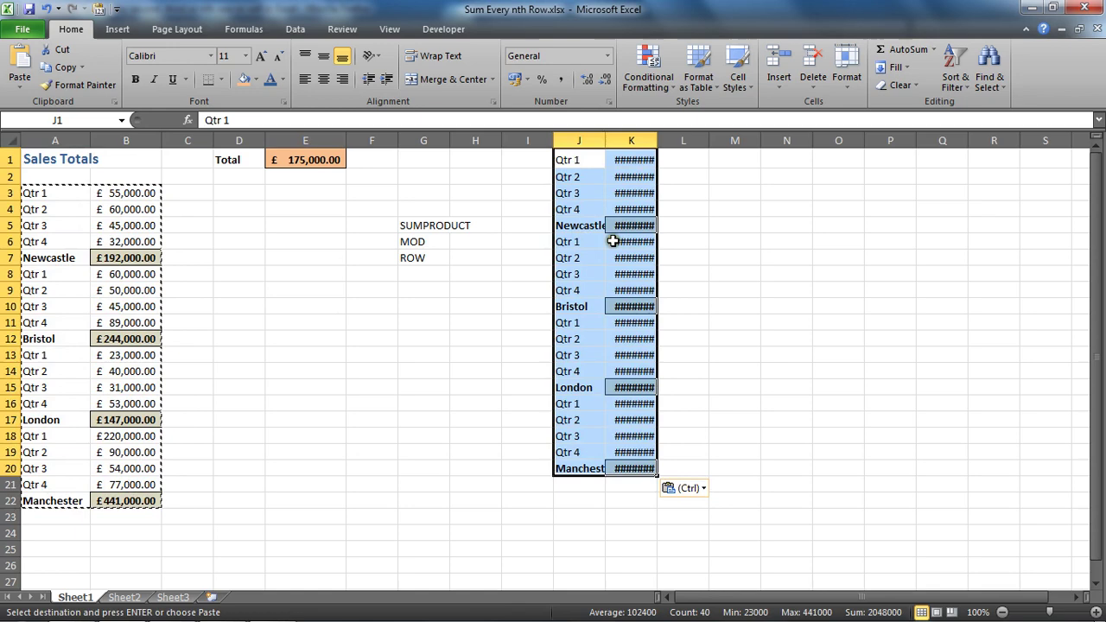
double_click(656, 140)
click(754, 225)
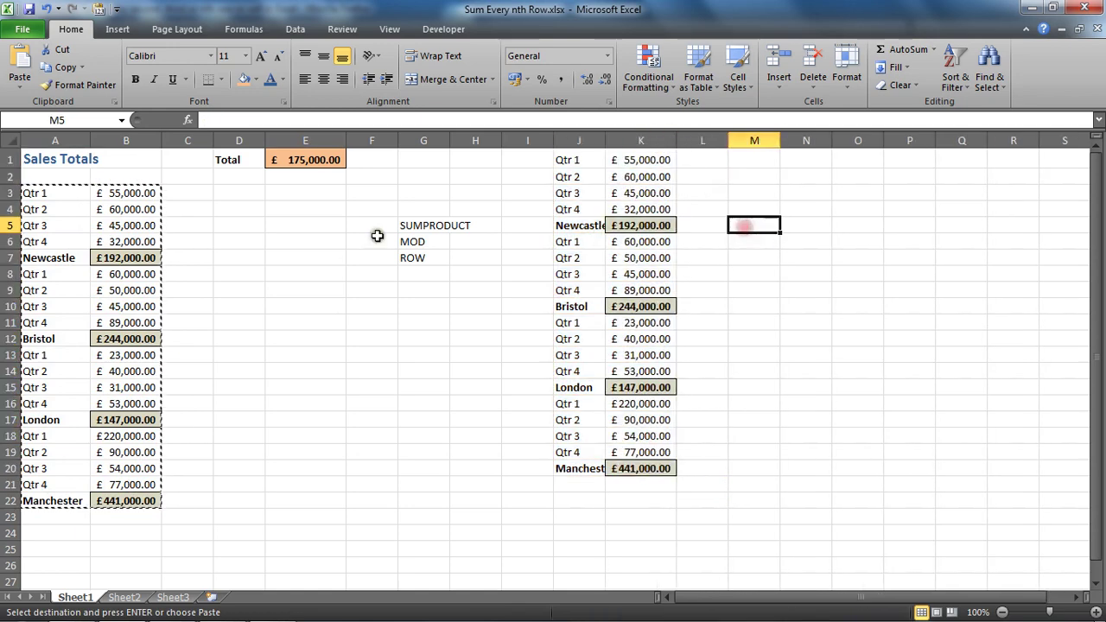
Examine the city subtotals of the copied list in cells K5, K10, K15 and K20.
click(622, 224)
click(627, 306)
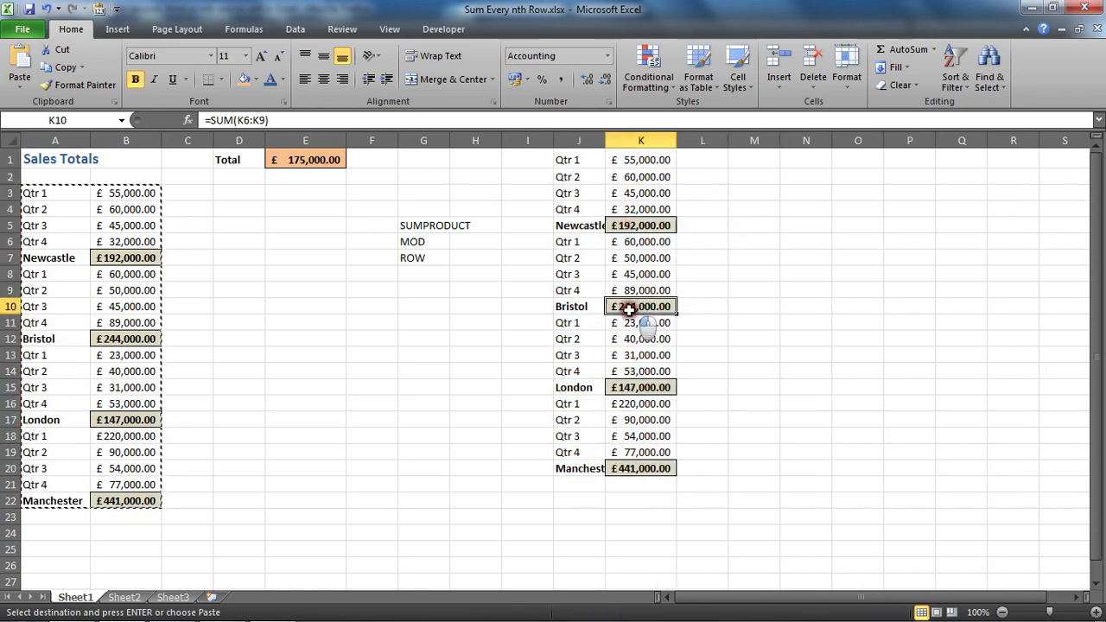
click(629, 387)
click(628, 467)
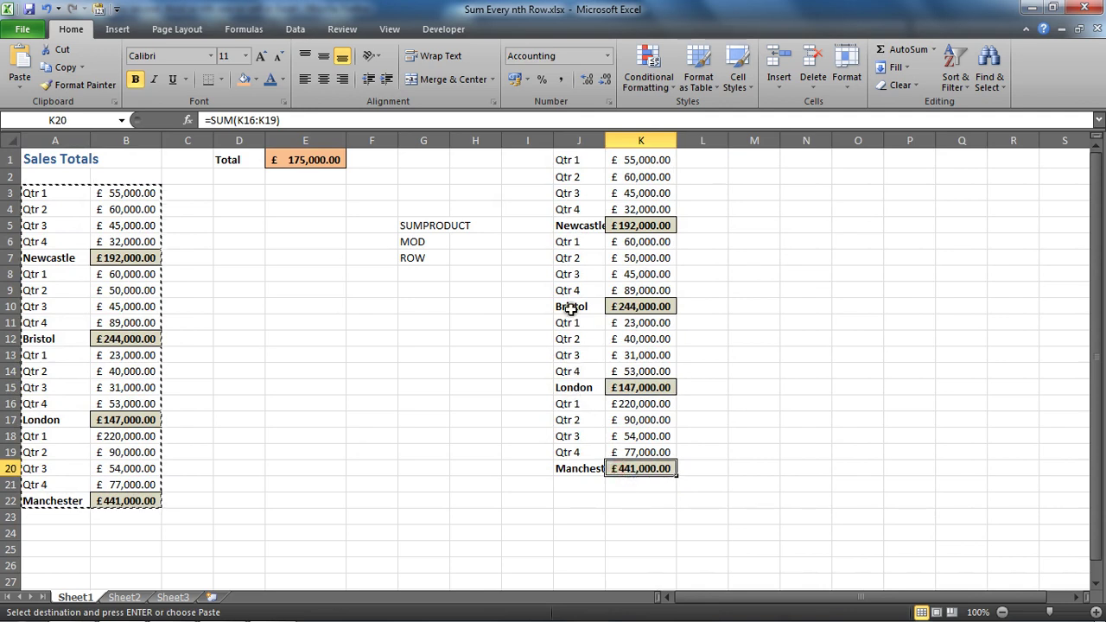
Clear all contents and formats from the copied list J1:K20 and select the Newcastle subtotal in B7.
drag(571, 161, 641, 468)
click(897, 85)
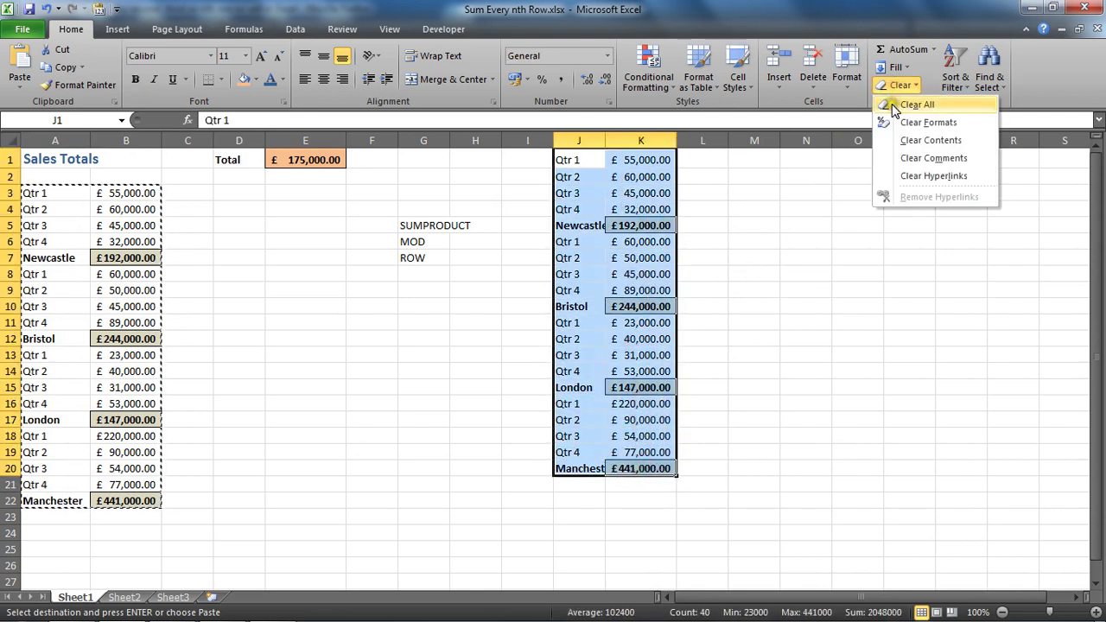
click(890, 105)
click(767, 223)
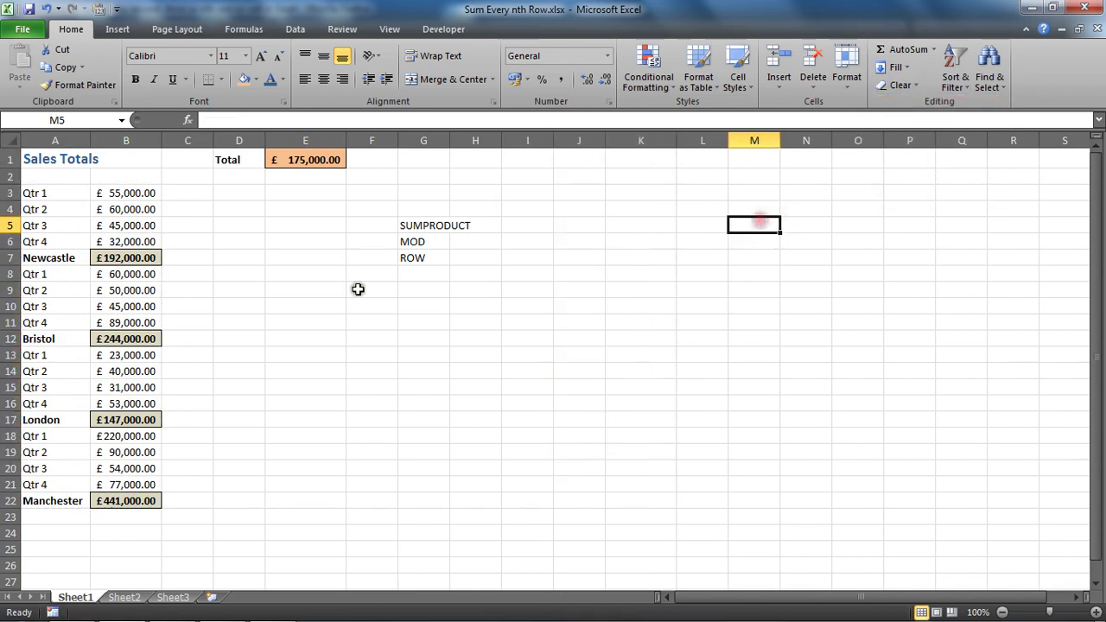
click(150, 253)
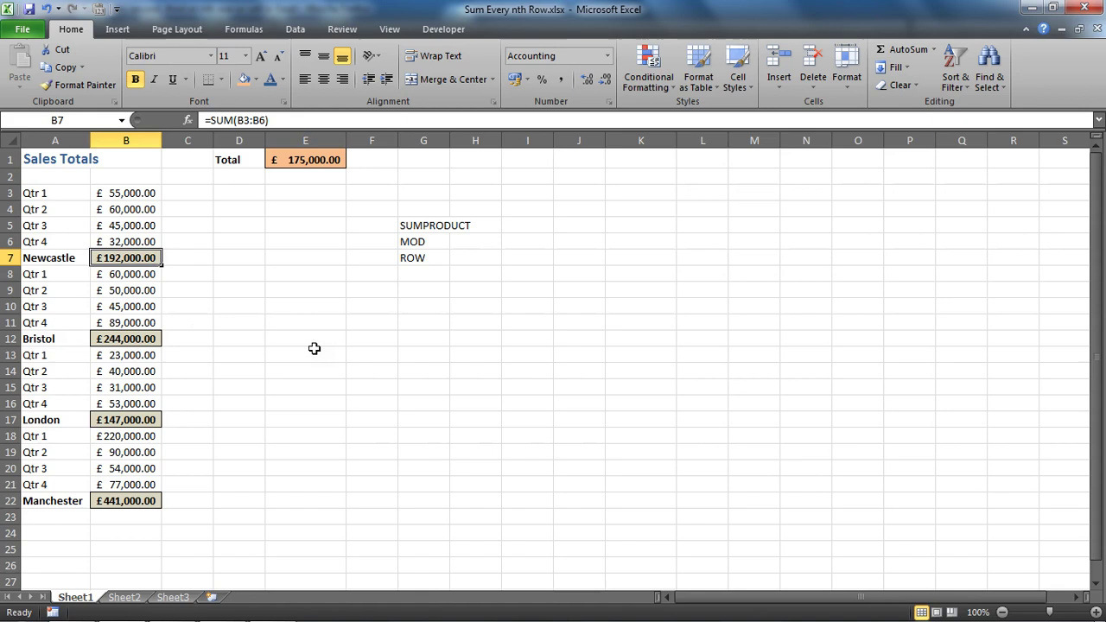
Compare subtotal rows 7 and 12 with Qtr 3 rows 5 and 10, and examine the two-row offset above the list's first value in B3.
click(138, 193)
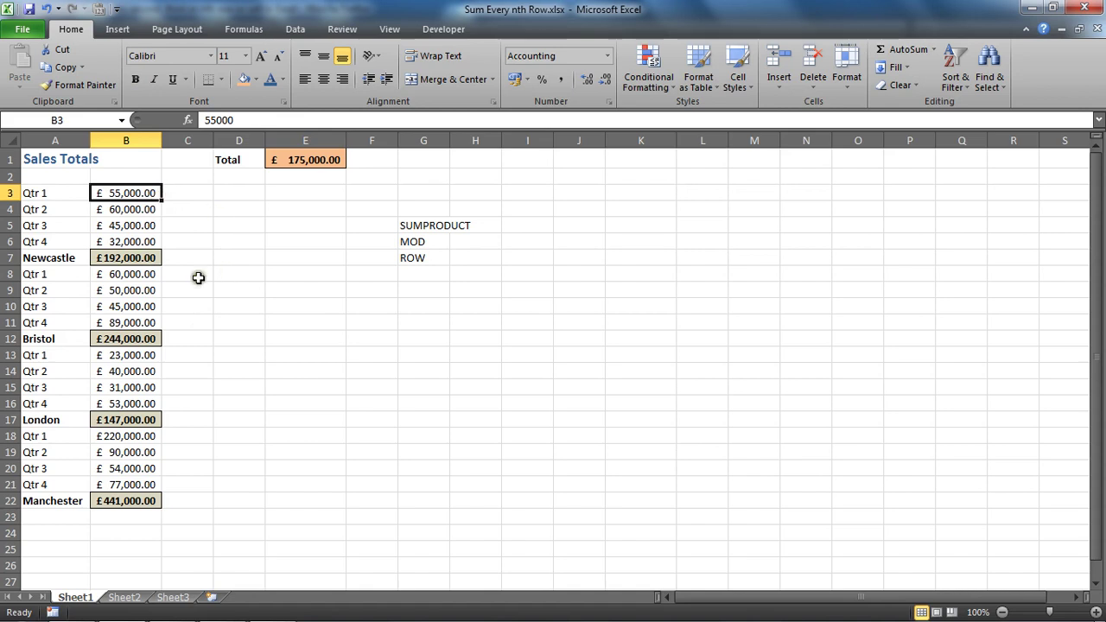
click(156, 257)
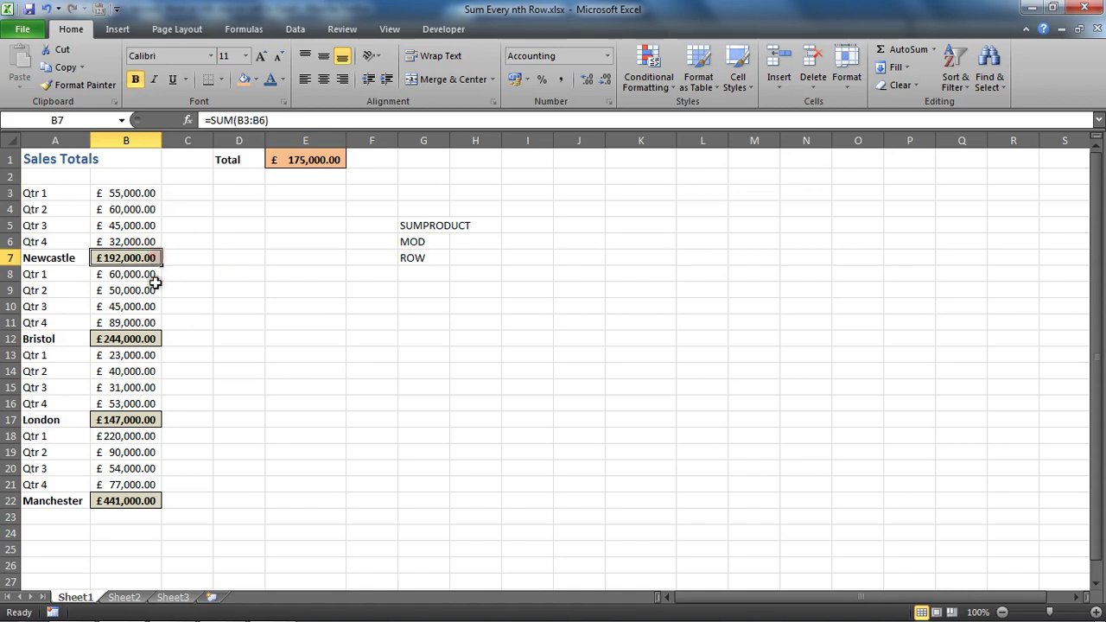
click(141, 341)
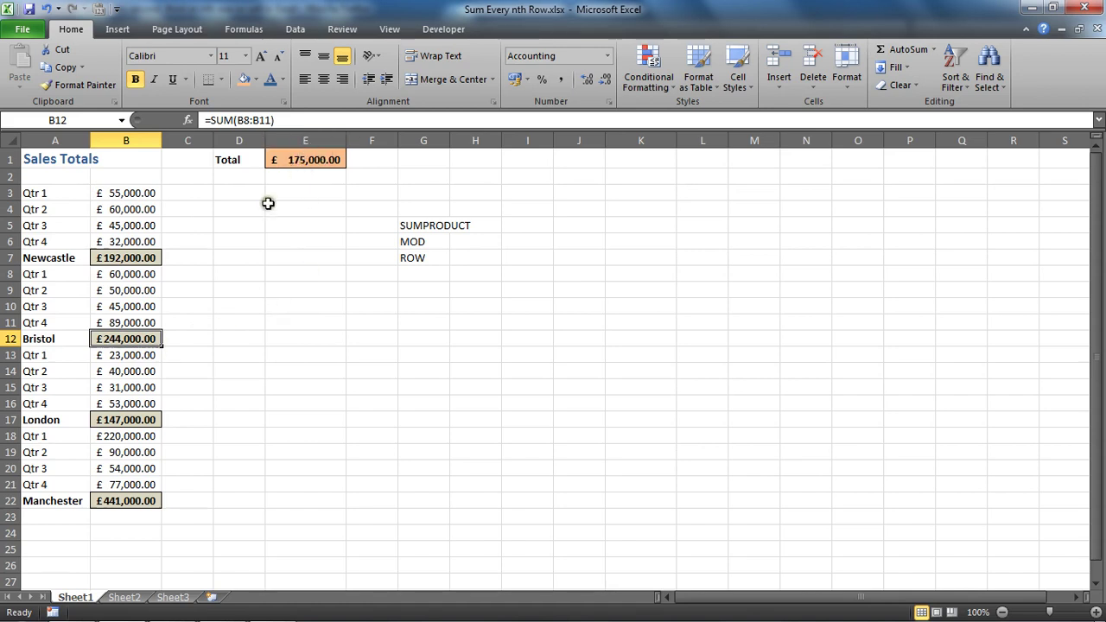
click(13, 257)
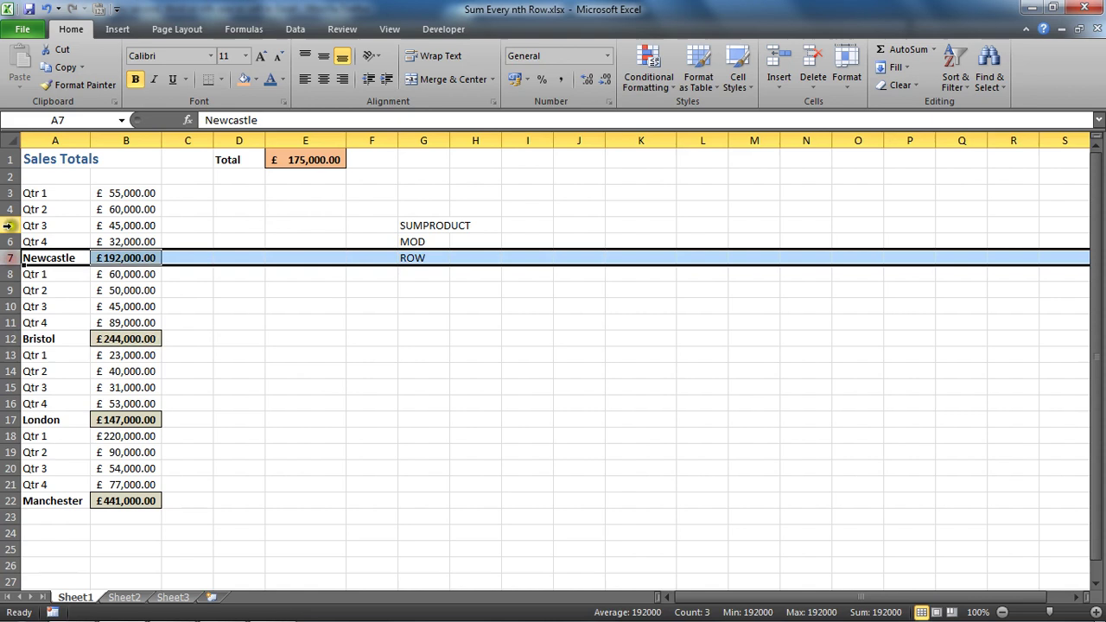
click(7, 225)
click(11, 339)
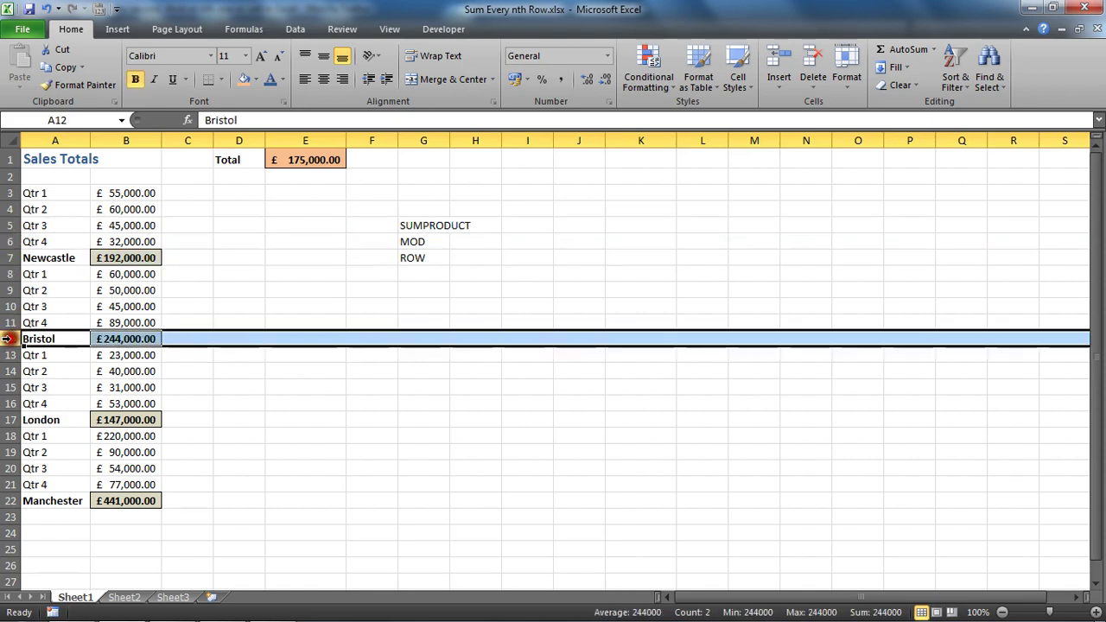
click(7, 308)
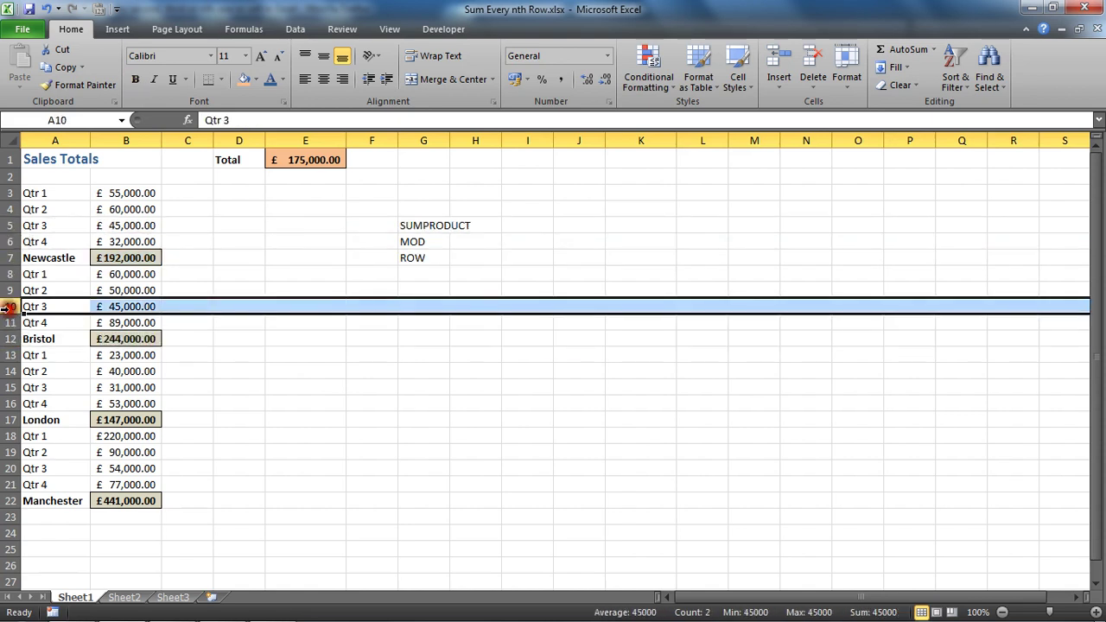
click(228, 242)
drag(12, 161, 12, 178)
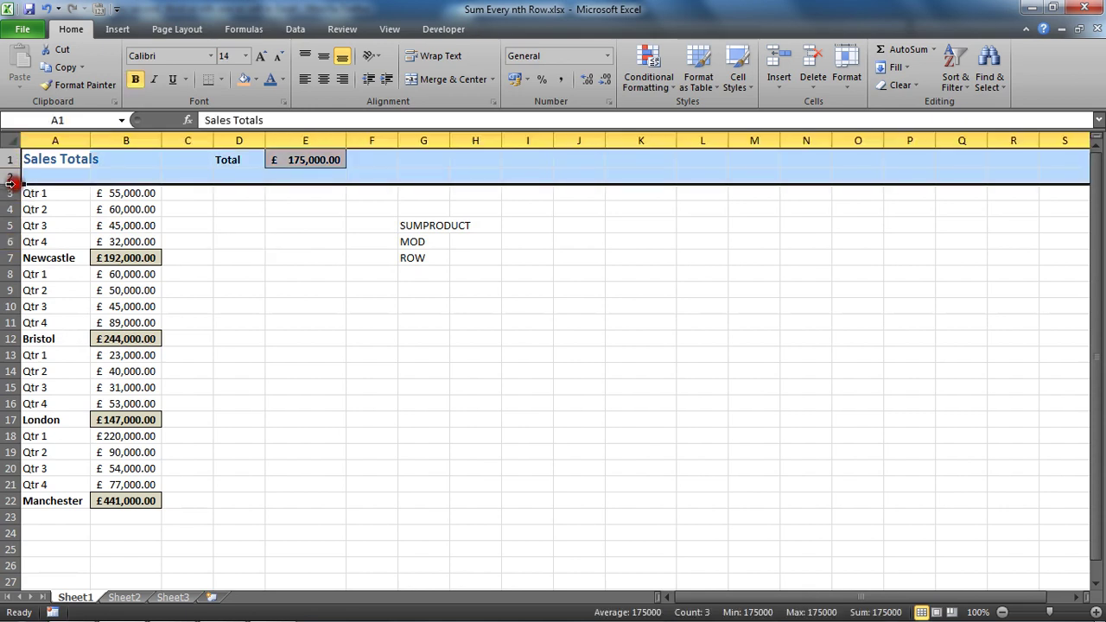
click(239, 274)
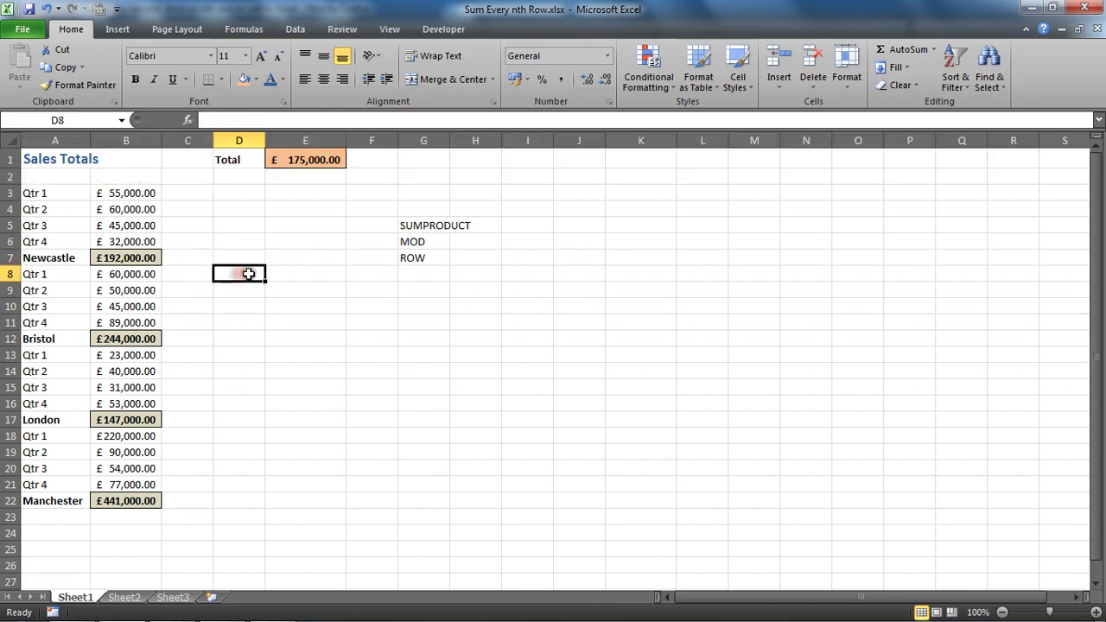
Subtract 2 from ROW($B$3:$B$22) inside the MOD function of the E1 formula, keeping the divisor 5.
double_click(326, 160)
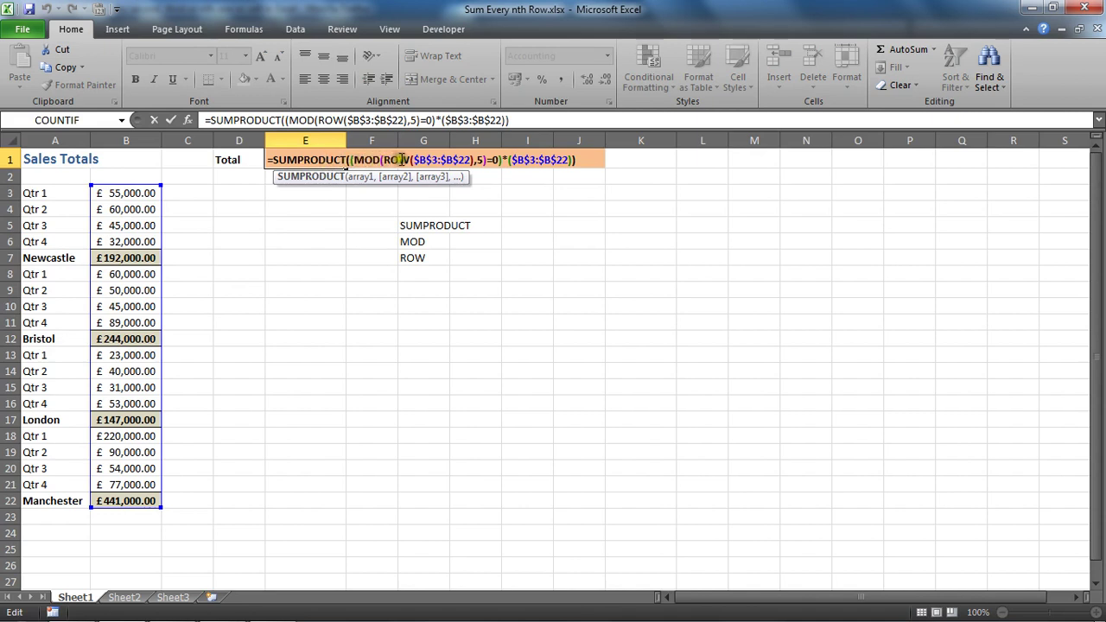
click(473, 161)
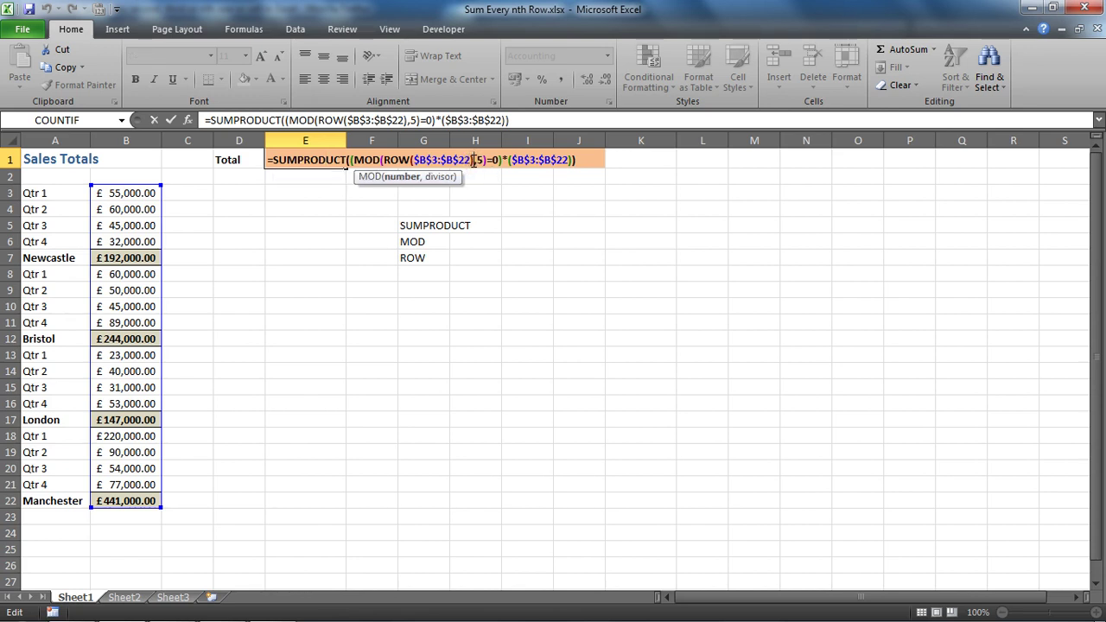
drag(386, 161, 473, 160)
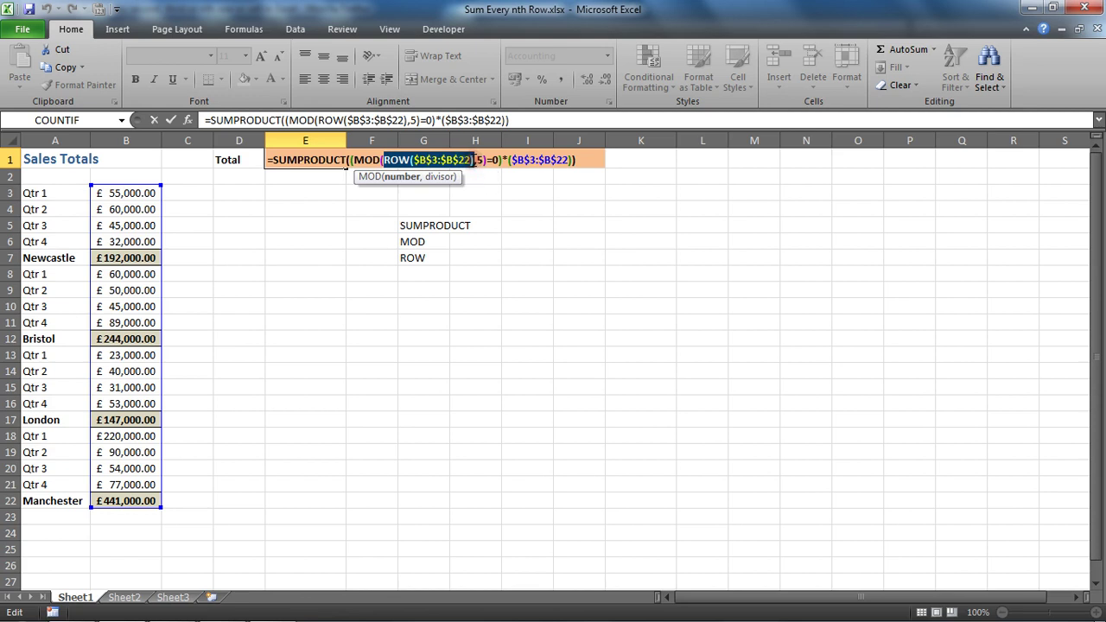
click(473, 161)
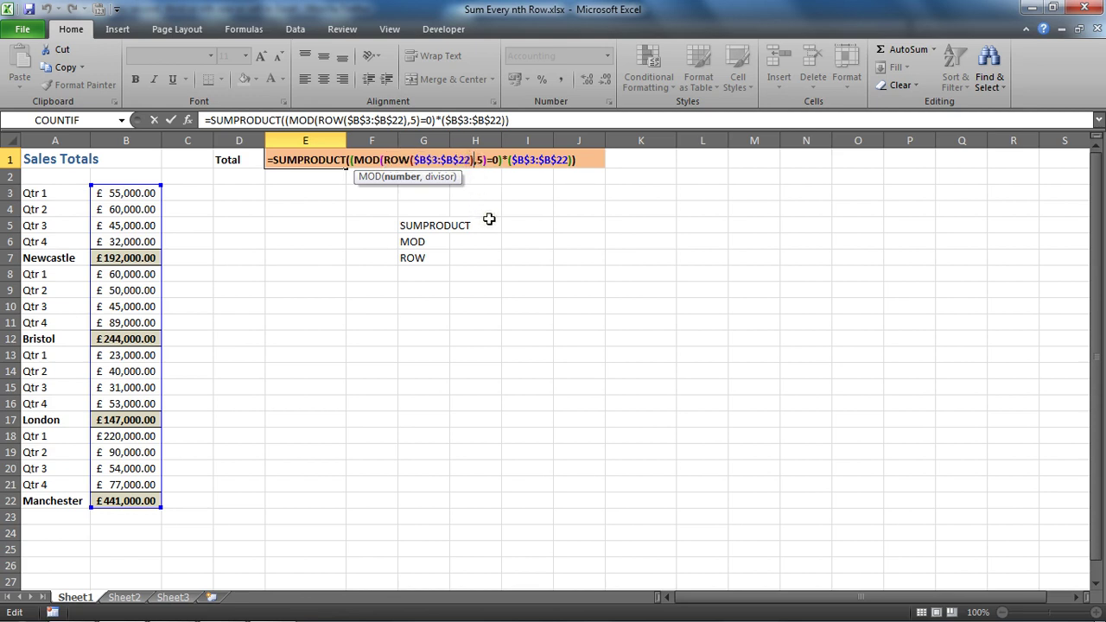
text(-2)
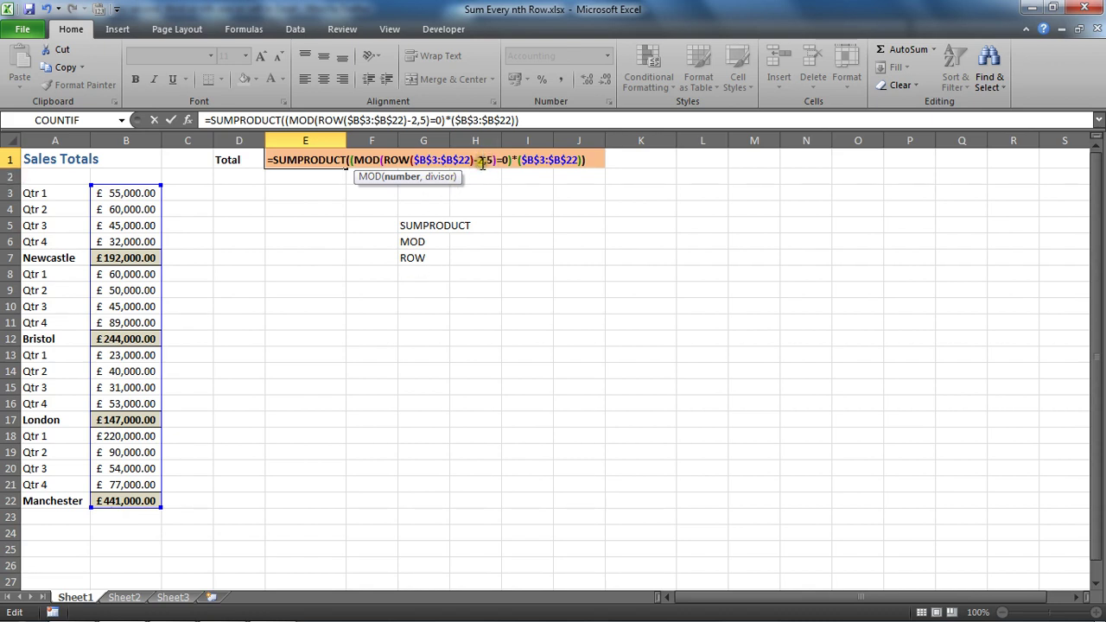
key(Return)
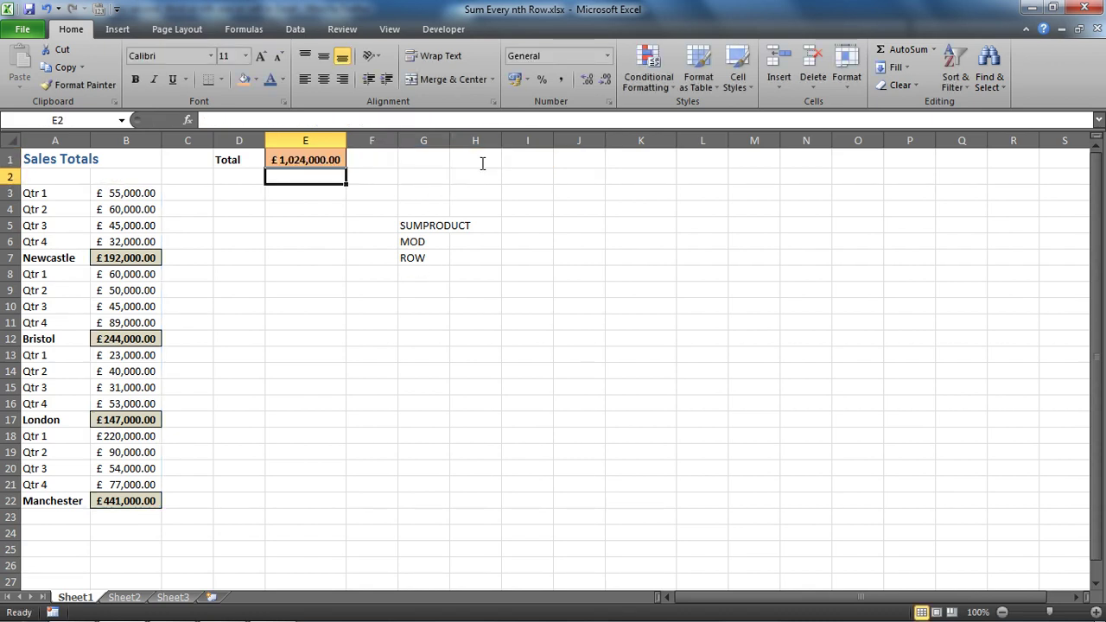
Check the E1 total against the combined sum of the city subtotals B7, B12, B17 and B22.
click(316, 159)
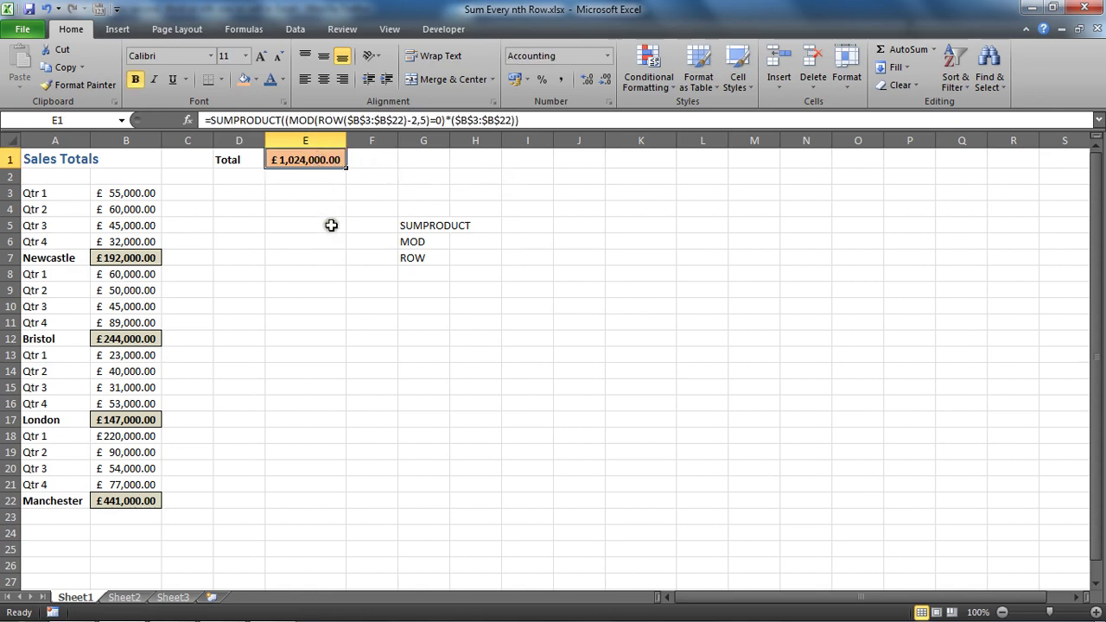
click(147, 258)
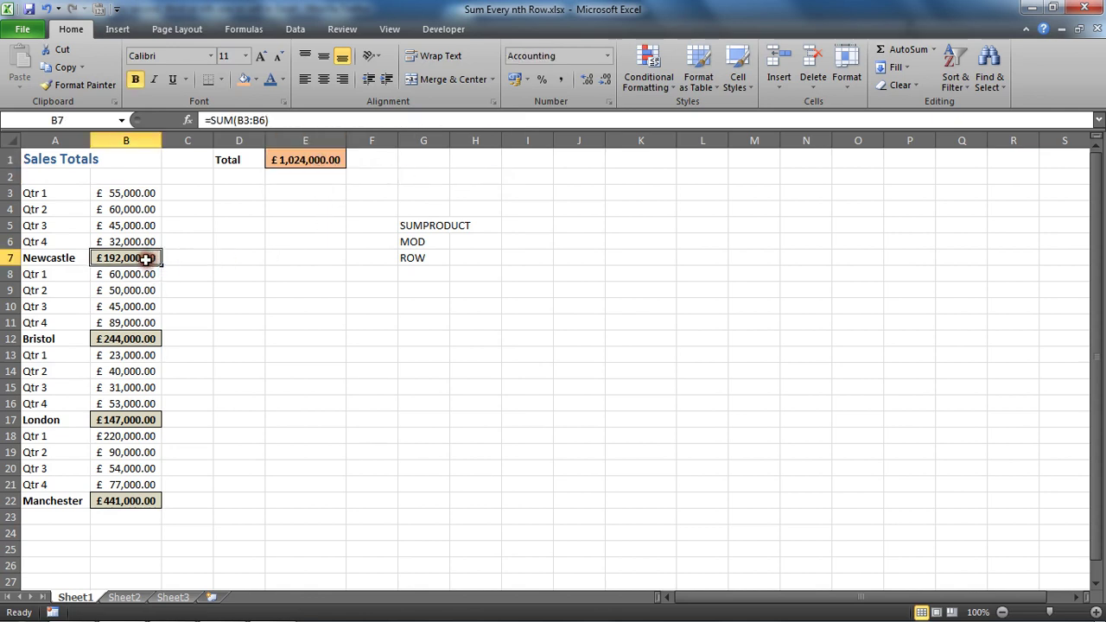
ctrl+click(140, 341)
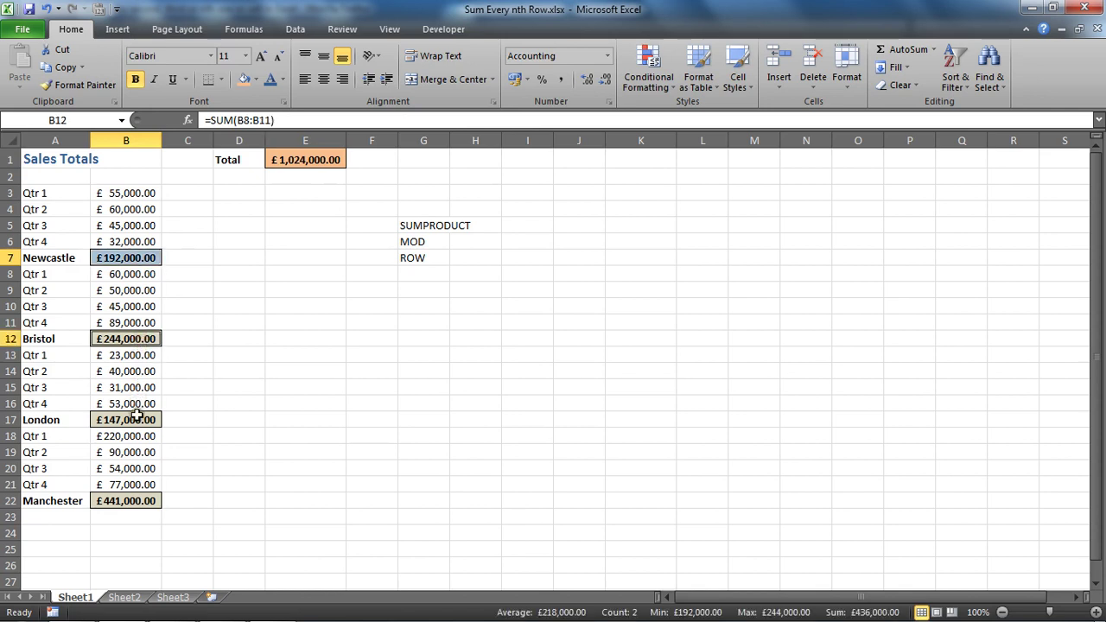
ctrl+click(138, 420)
ctrl+click(141, 503)
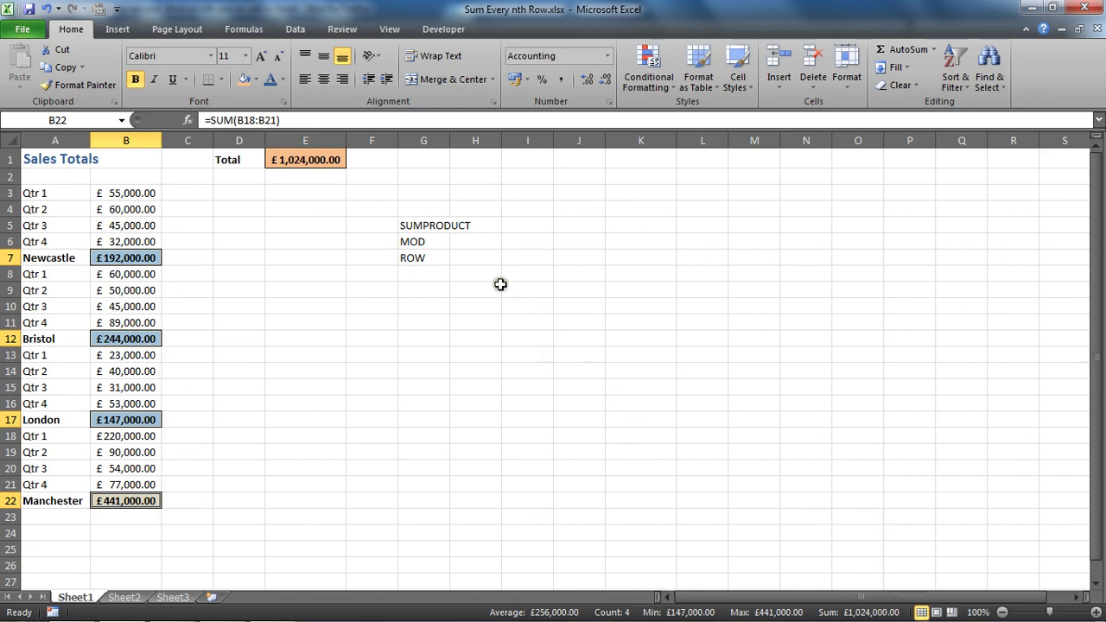
click(433, 227)
Review the E1 formula and the four city subtotals it adds up, from Newcastle to Manchester.
click(305, 154)
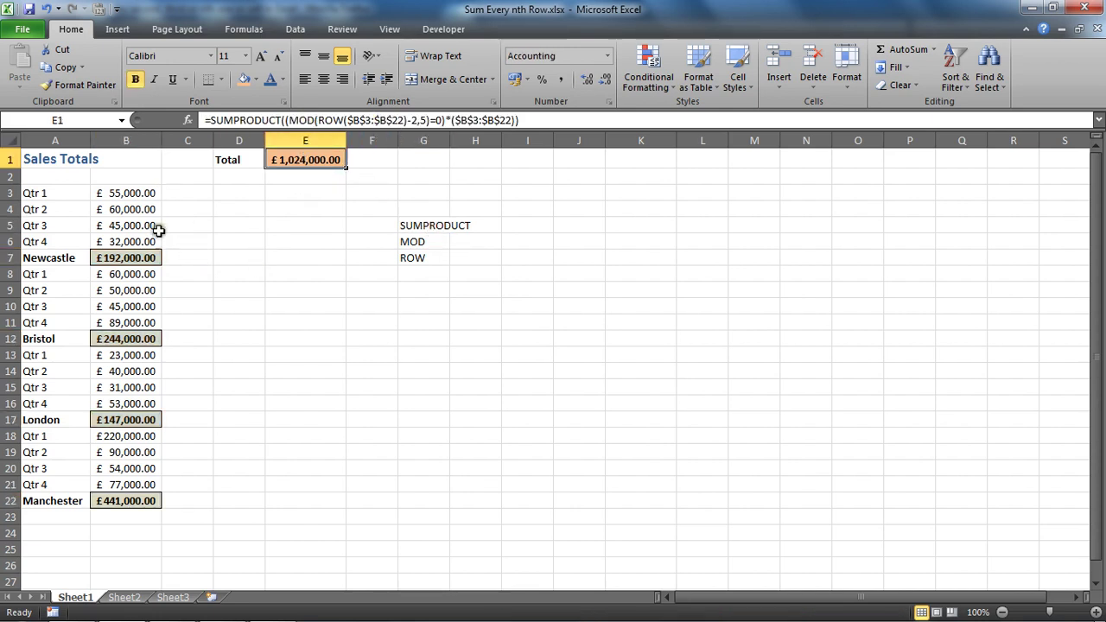
click(147, 258)
click(161, 339)
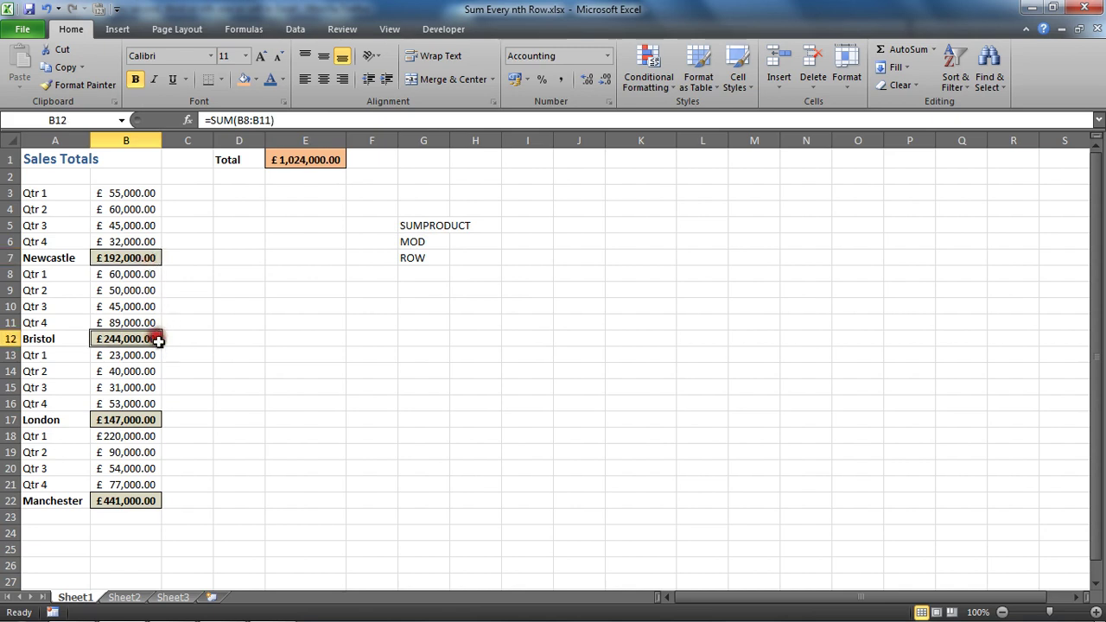
click(152, 421)
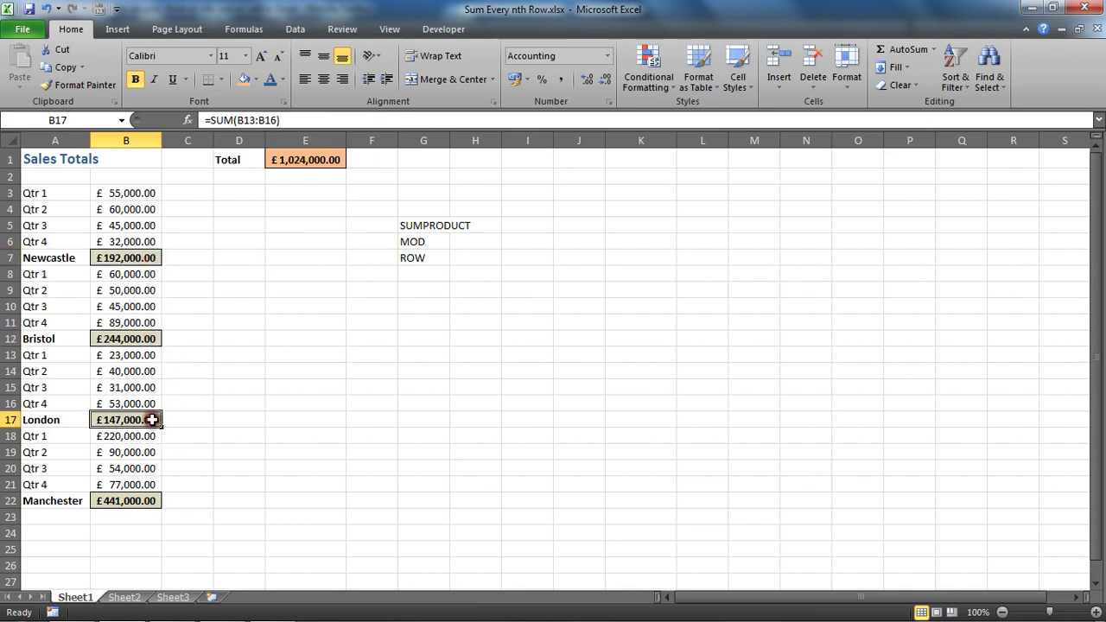
click(156, 501)
click(400, 316)
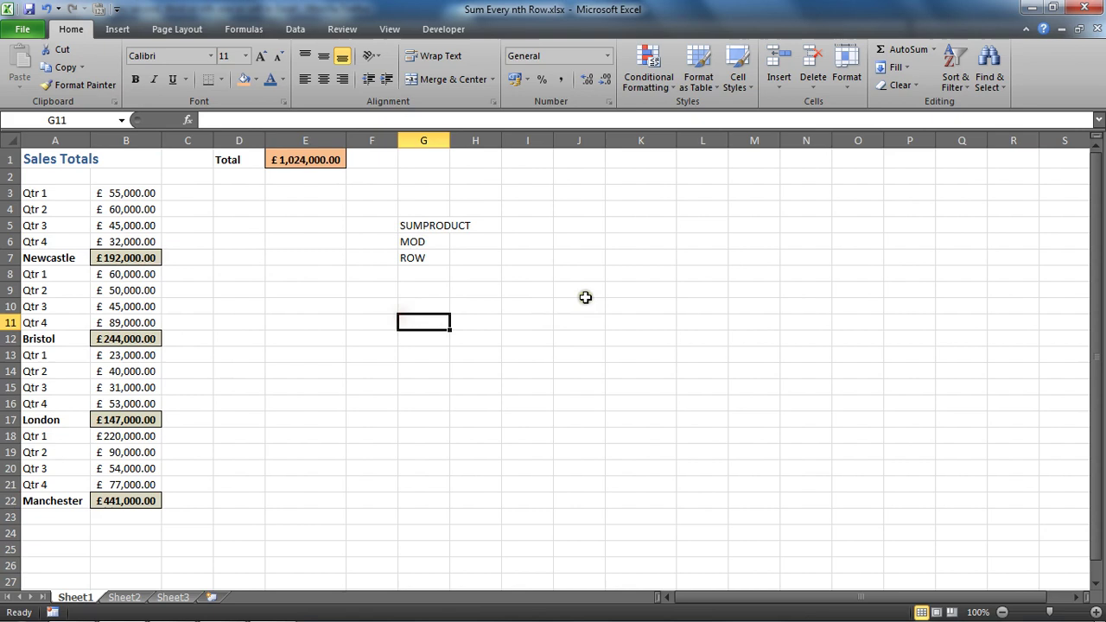